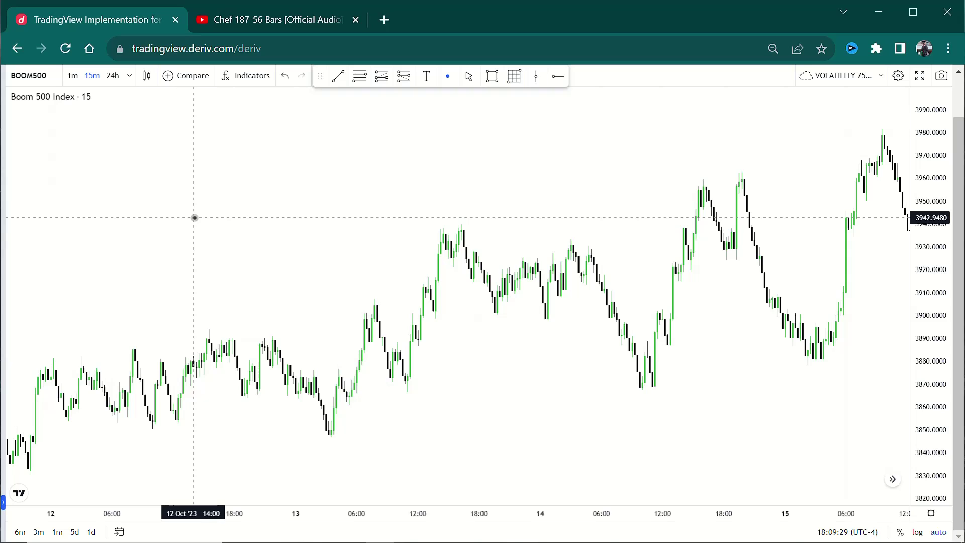
Draw a near-horizontal trend line at about 3867 from 11 Oct 14:00 to 22:45 and label it "BoS".
drag(193, 217, 273, 279)
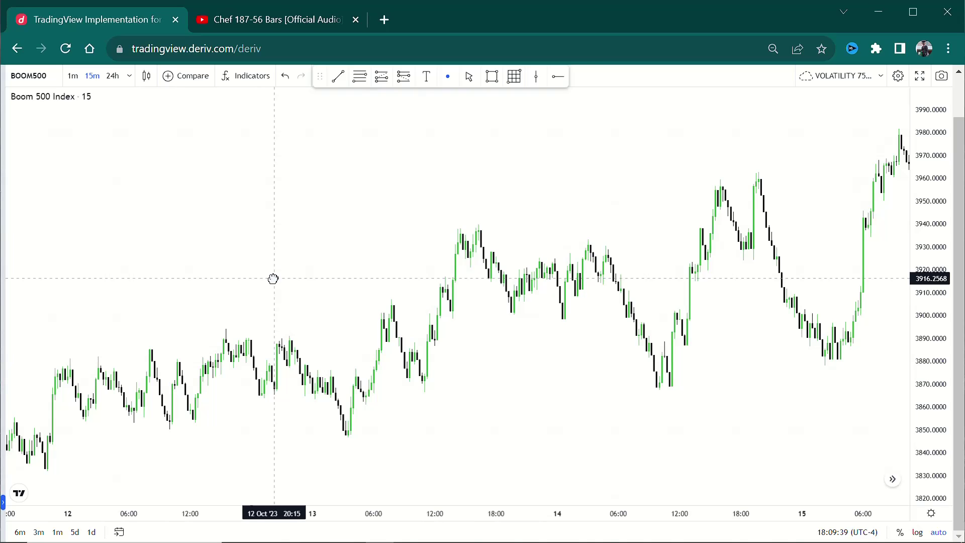
drag(273, 279, 273, 279)
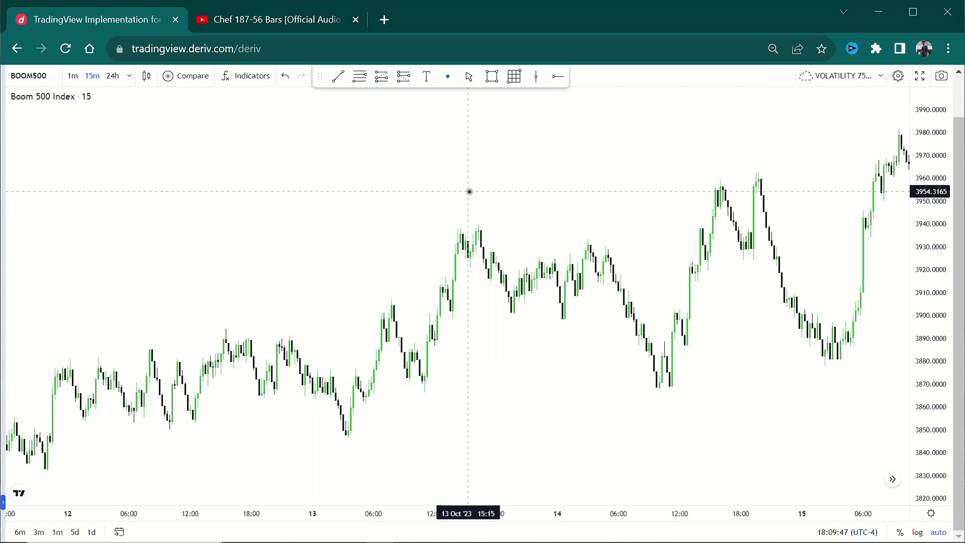
drag(209, 284, 280, 306)
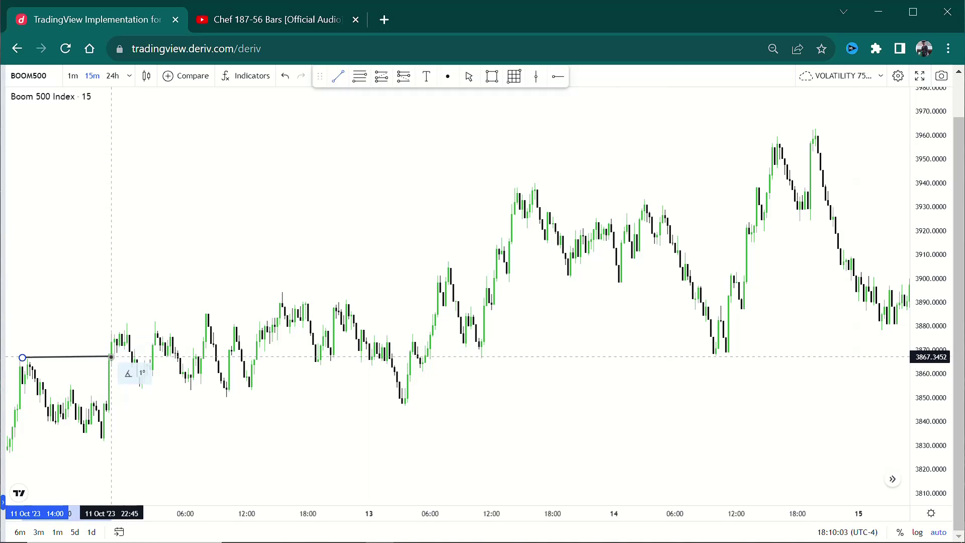
double_click(111, 356)
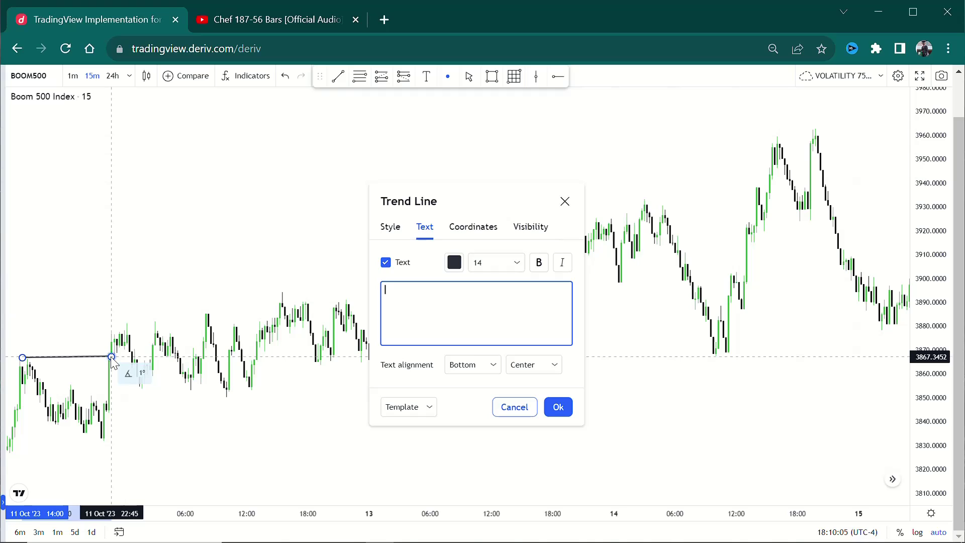
text(BoS)
click(556, 437)
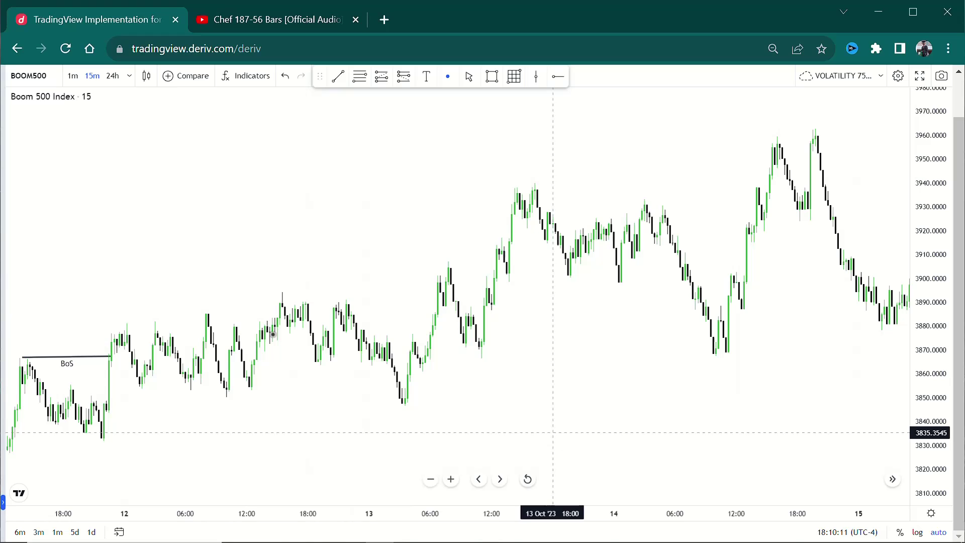
Set the vertical text alignment of the BoS trend line to Top.
click(71, 369)
double_click(71, 368)
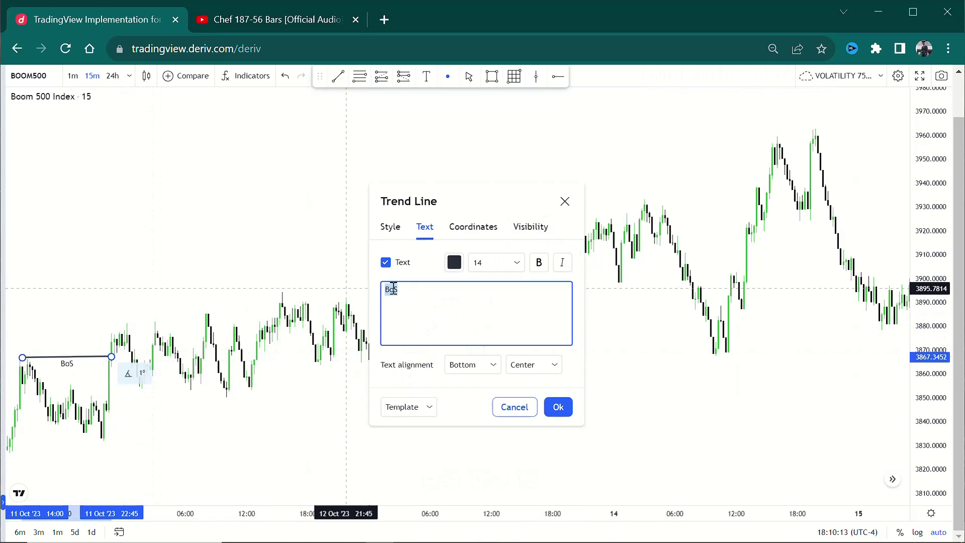
click(464, 370)
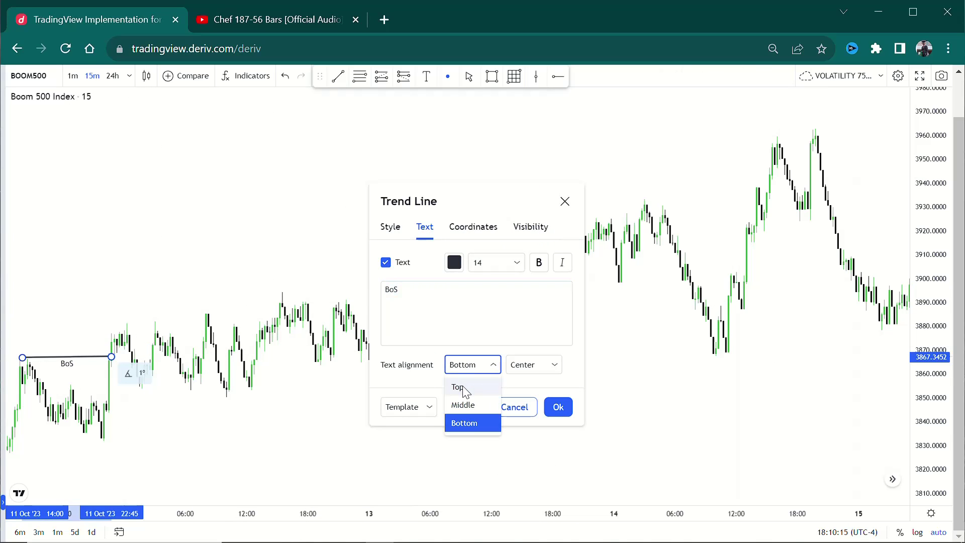
click(463, 388)
click(557, 406)
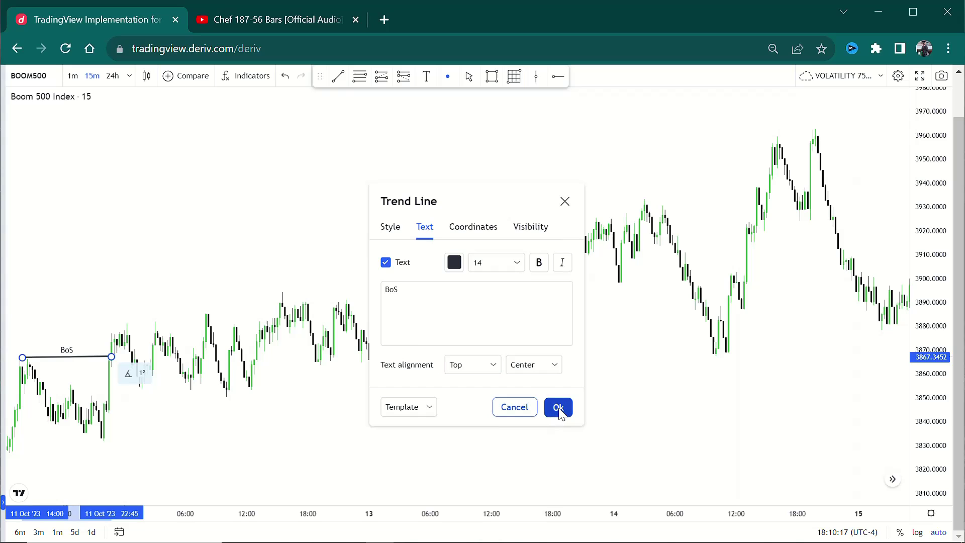
Draw a short trend line under the early 12 Oct lows at about 3854, labelled "IDM" with Bottom text alignment.
click(457, 406)
drag(442, 405, 407, 405)
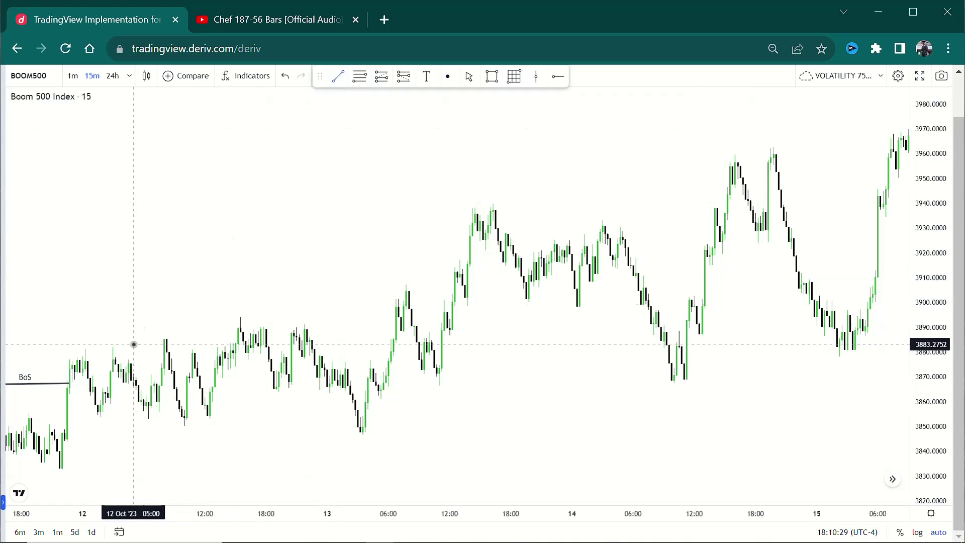
click(95, 417)
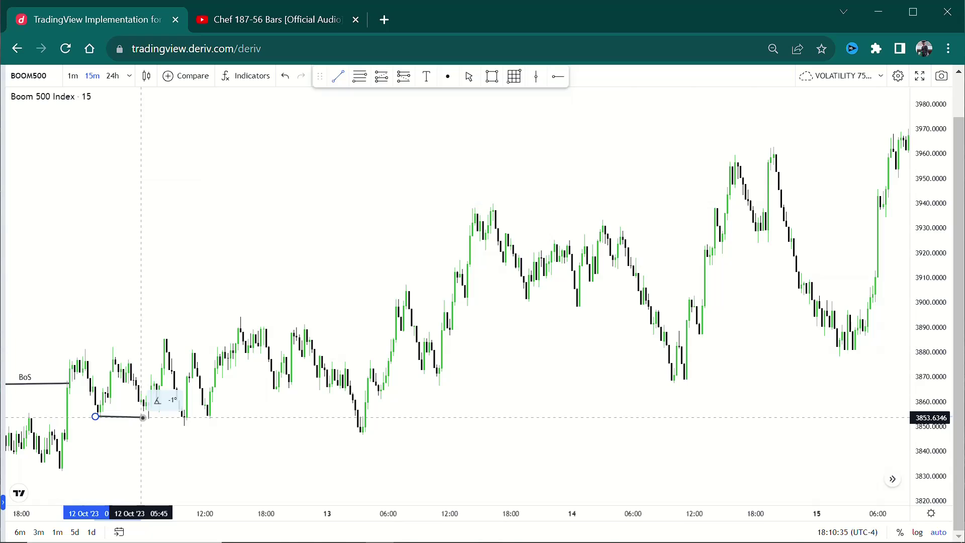
click(144, 417)
double_click(143, 416)
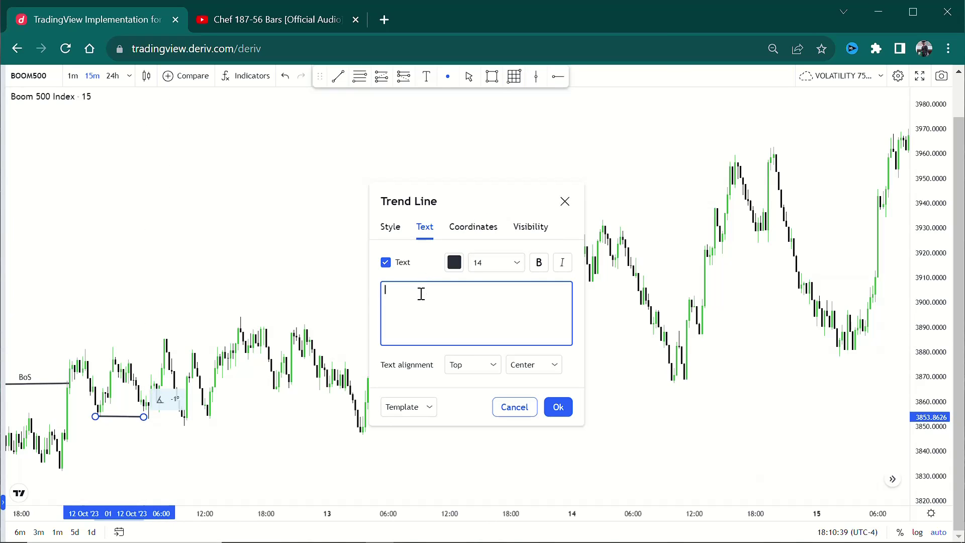
text(IDM)
click(463, 372)
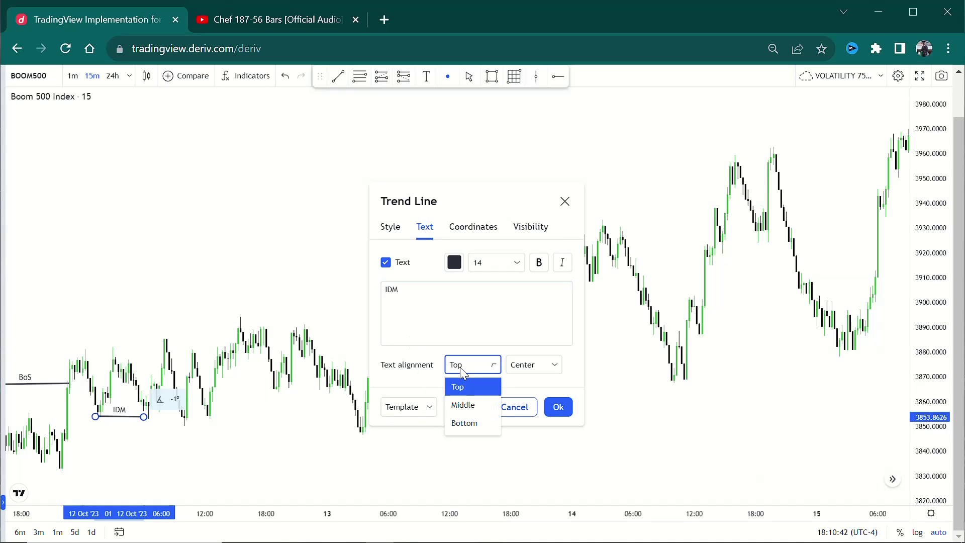
click(463, 423)
click(559, 411)
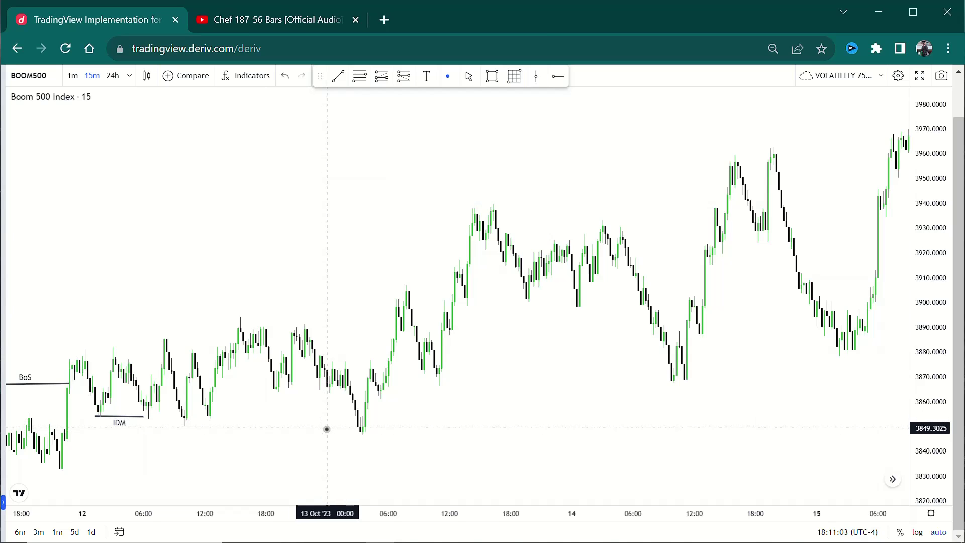
Draw a rectangle zone between about 3849 and 3844, extending from 11 Oct 21:30 to 13 Oct 08:00.
click(492, 76)
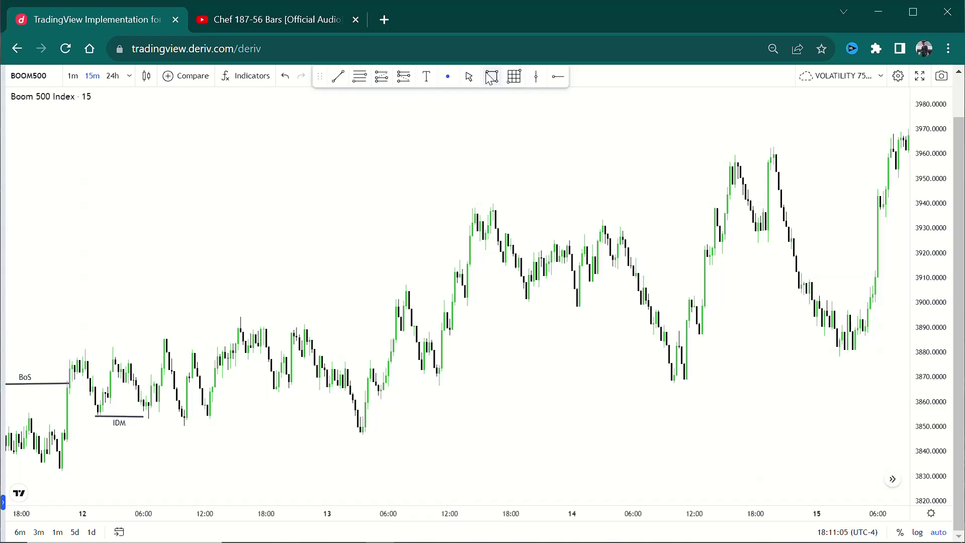
click(56, 428)
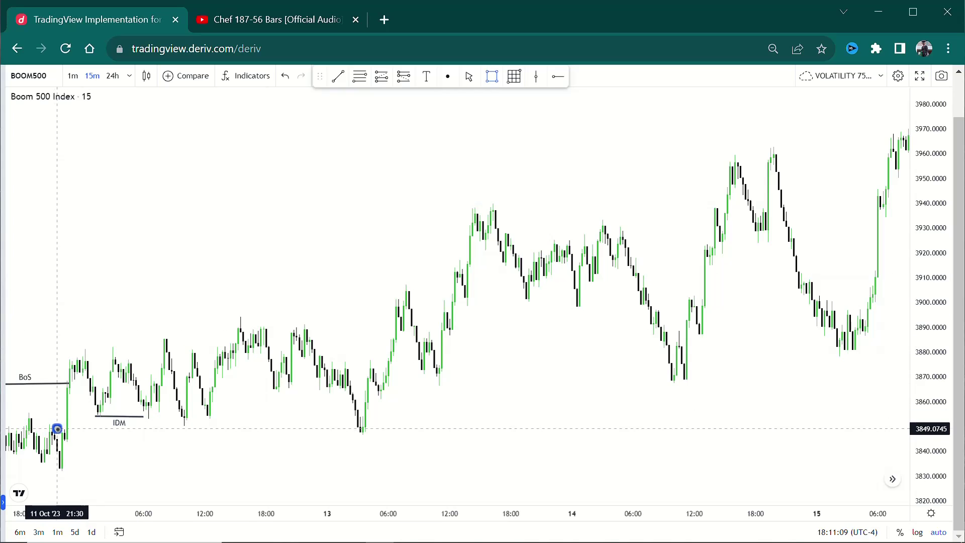
click(88, 441)
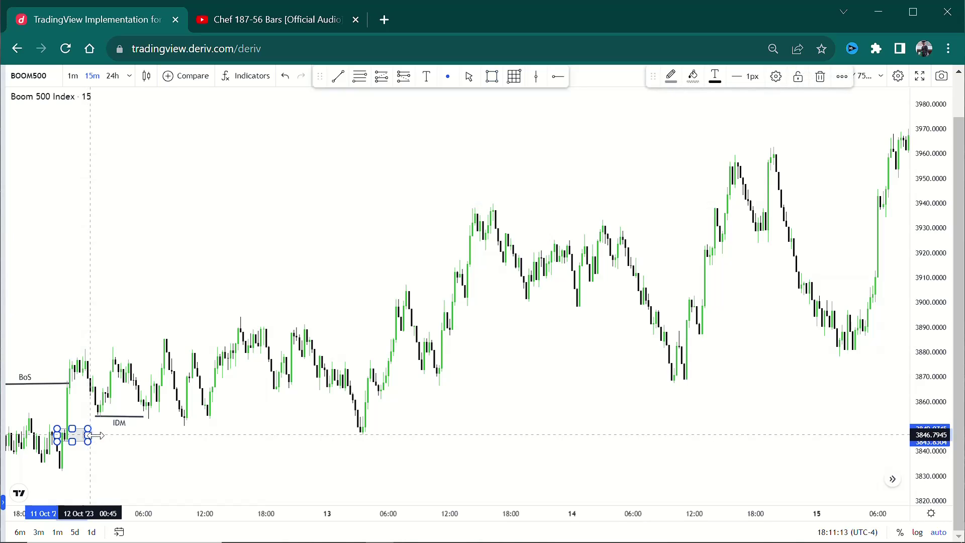
drag(89, 435, 409, 436)
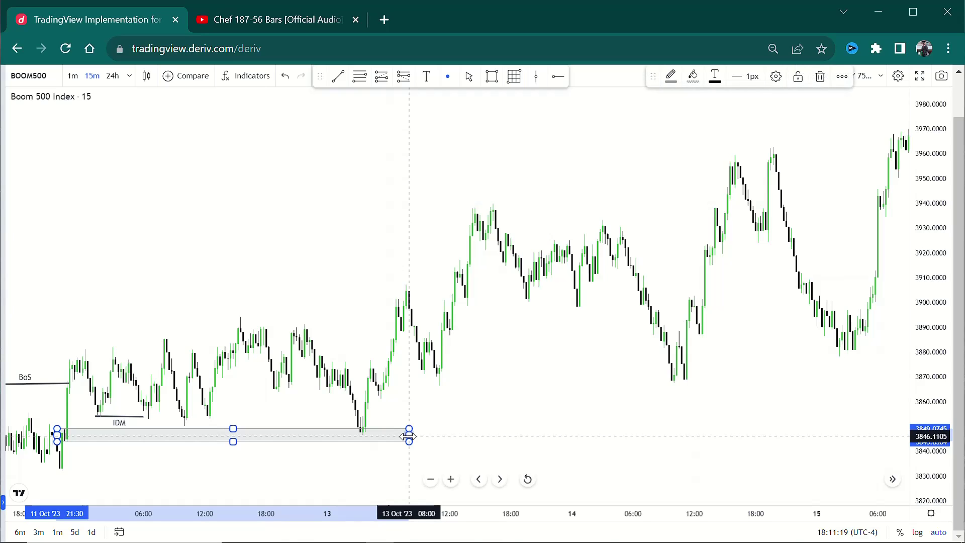
click(460, 437)
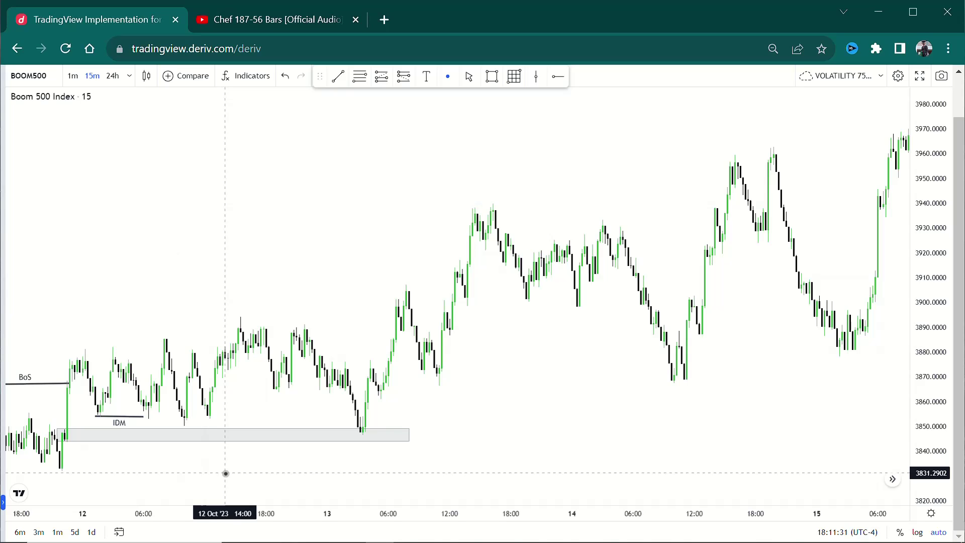
click(144, 436)
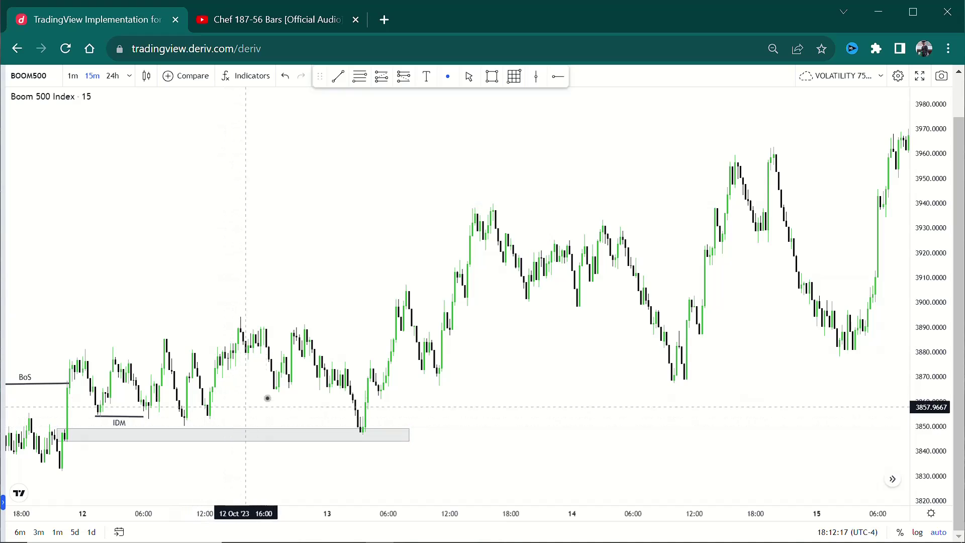
click(279, 438)
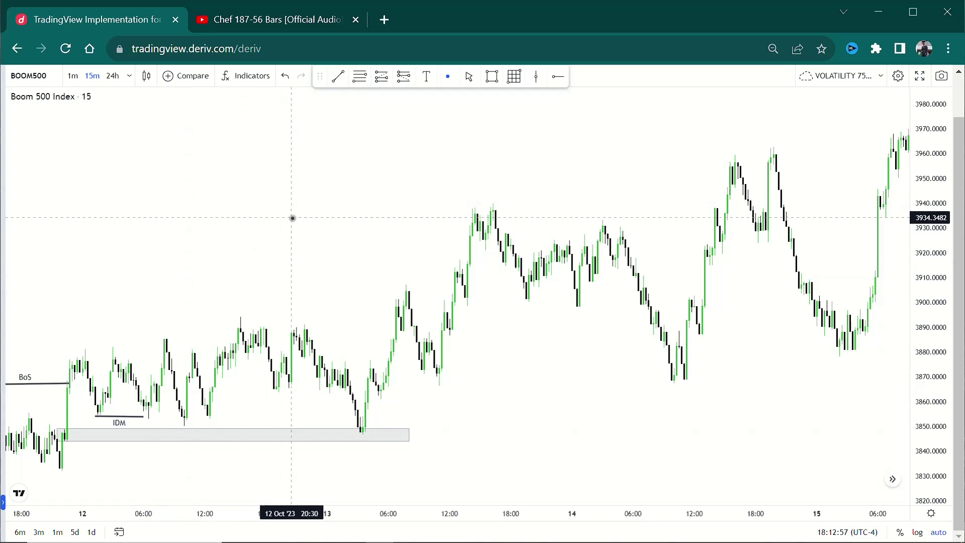
Draw a Fibonacci retracement from the 11 Oct low at about 3832 up to the 12 Oct swing high at about 3885.
click(358, 86)
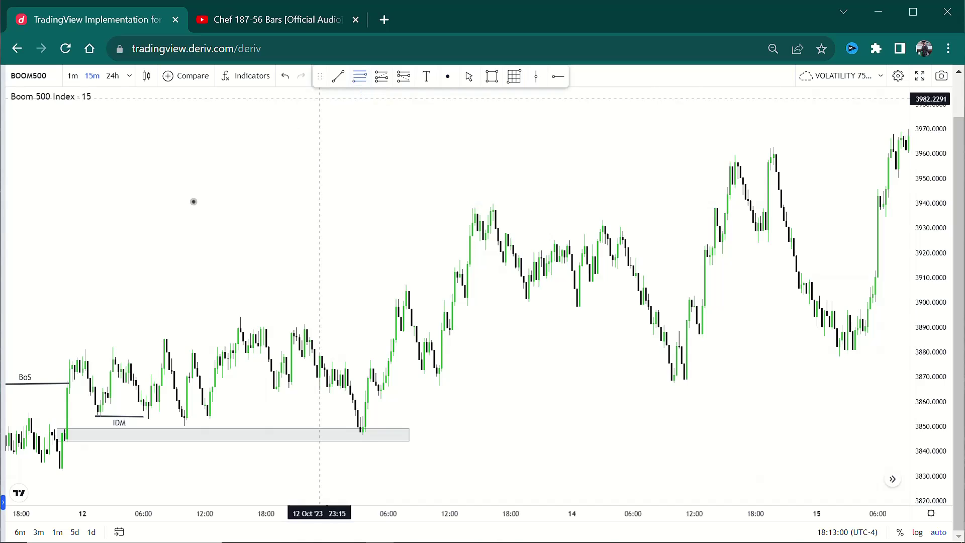
click(39, 470)
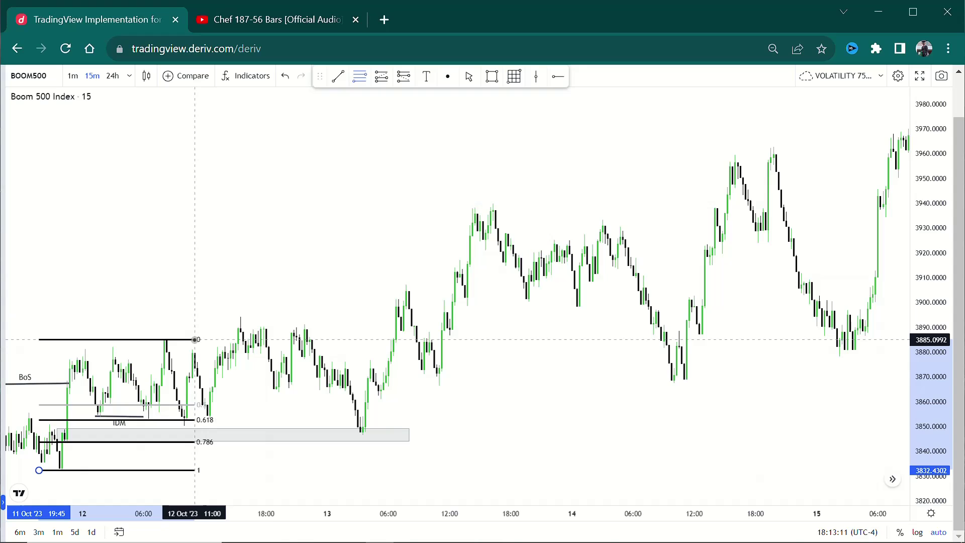
click(195, 340)
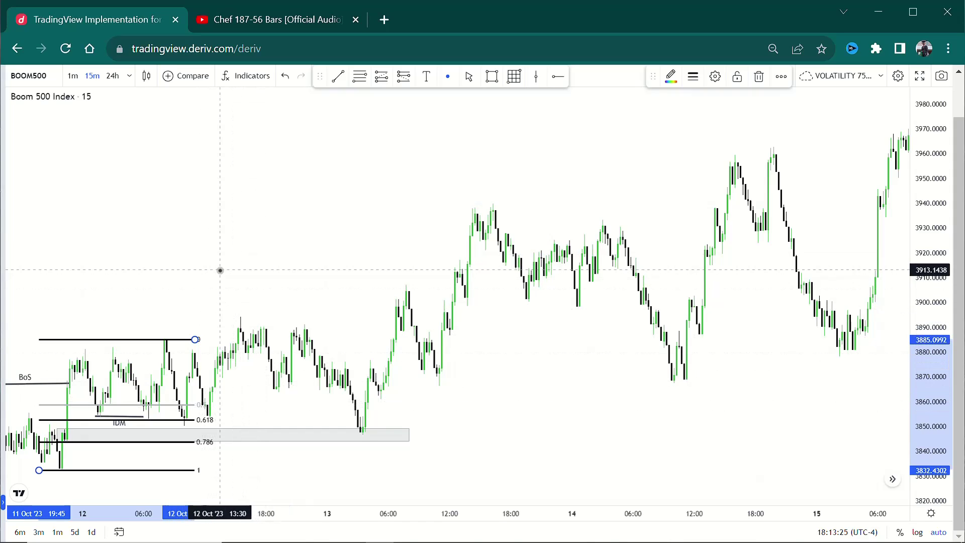
click(185, 372)
click(182, 410)
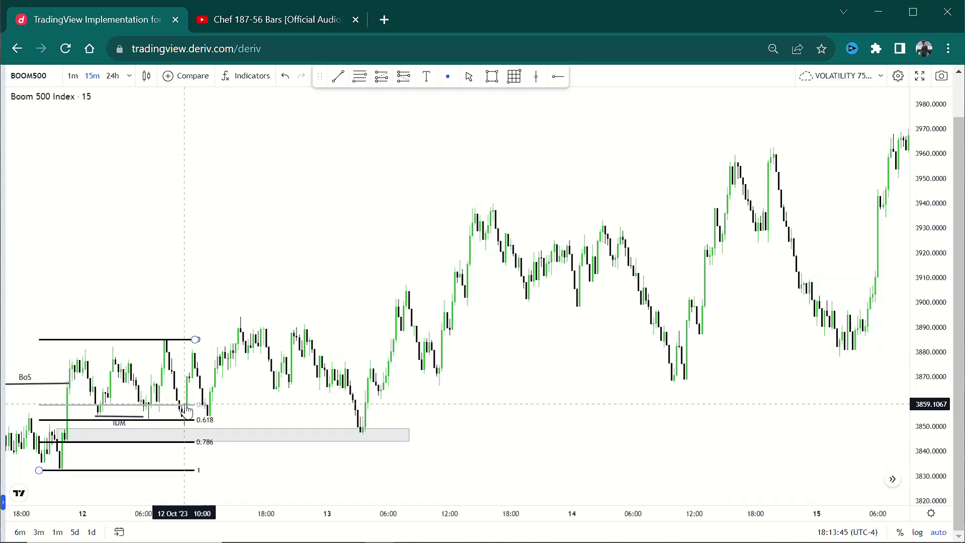
click(138, 417)
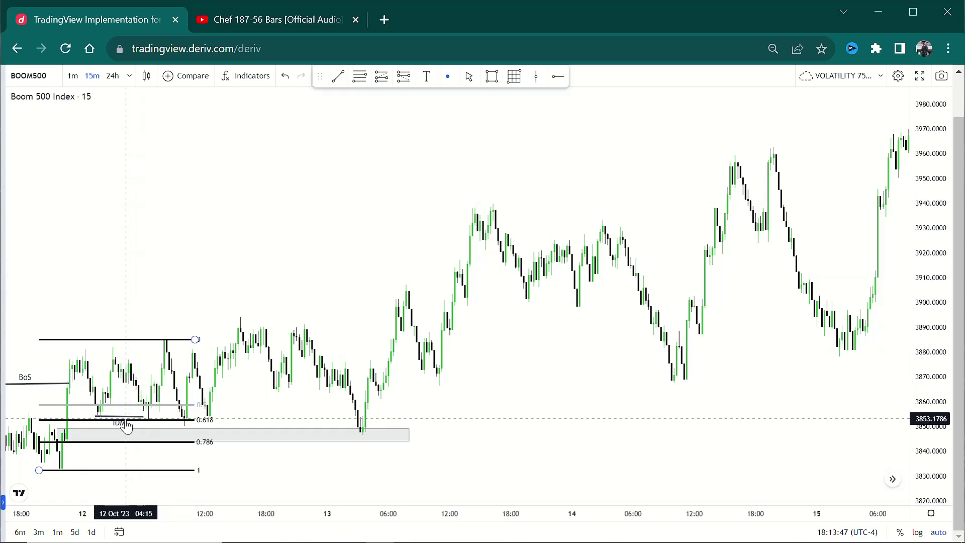
click(151, 405)
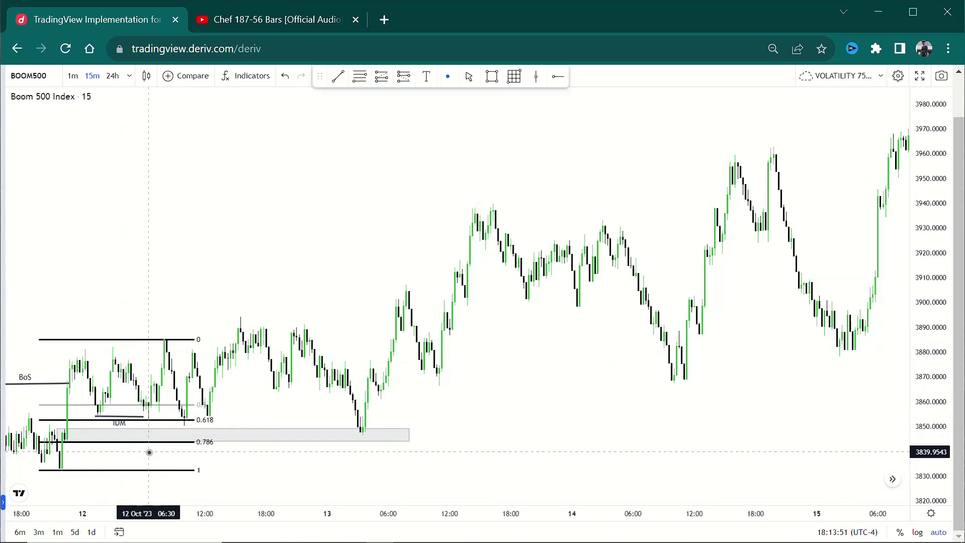
click(126, 421)
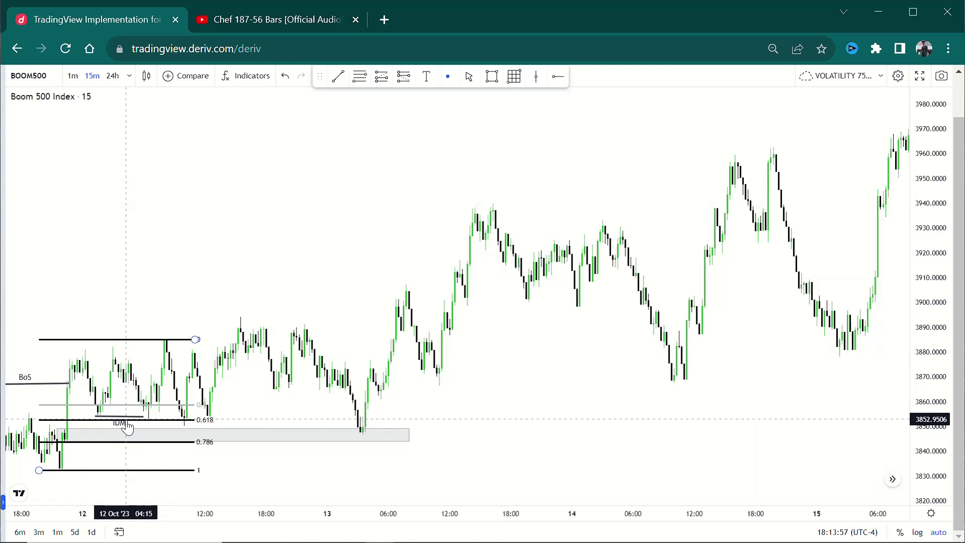
click(205, 426)
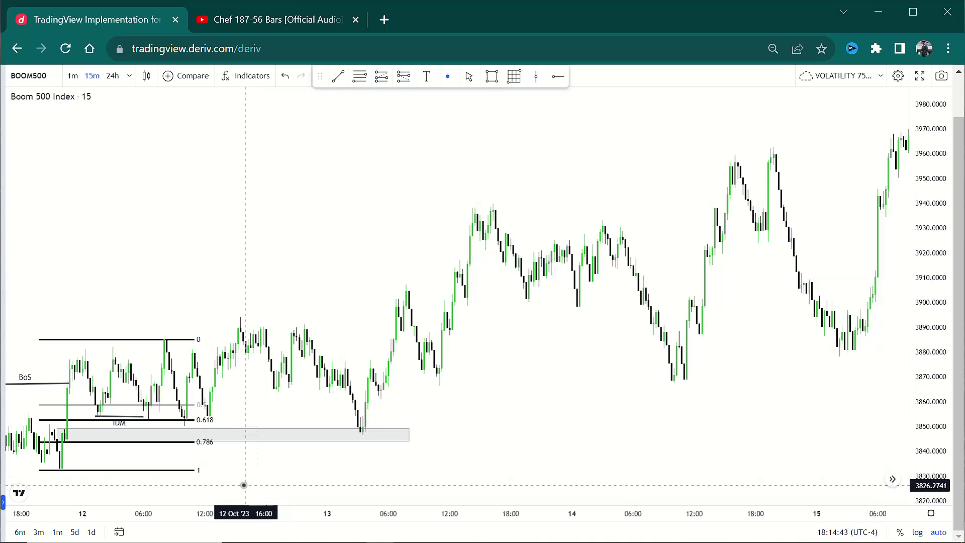
Draw a second rectangle zone between about 3840 and 3833 starting at 11 Oct 21:15, and delete it.
click(490, 80)
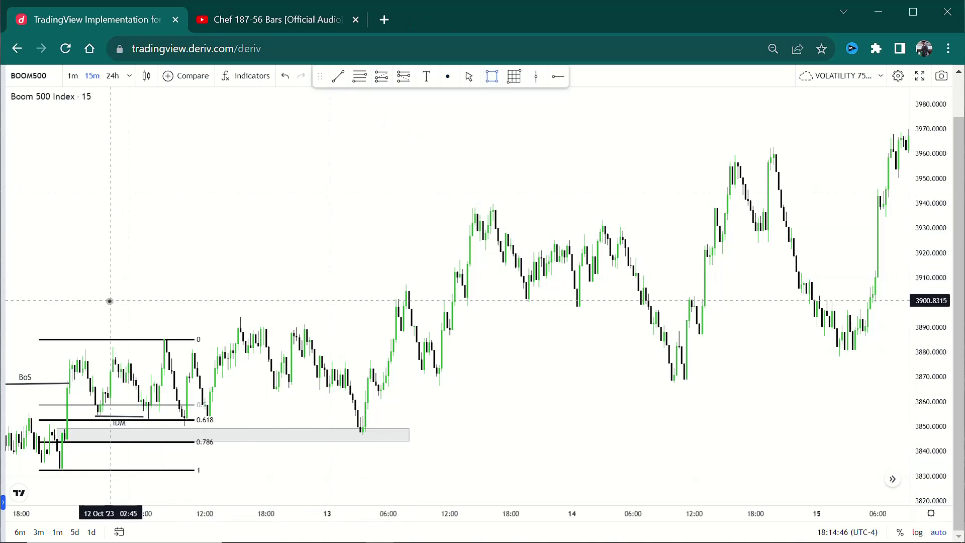
click(55, 451)
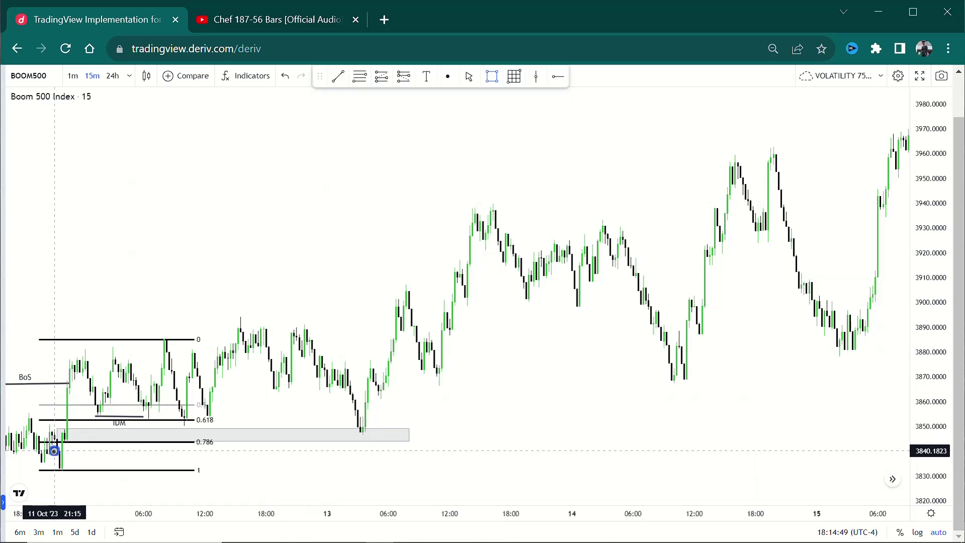
click(108, 466)
drag(107, 466, 281, 469)
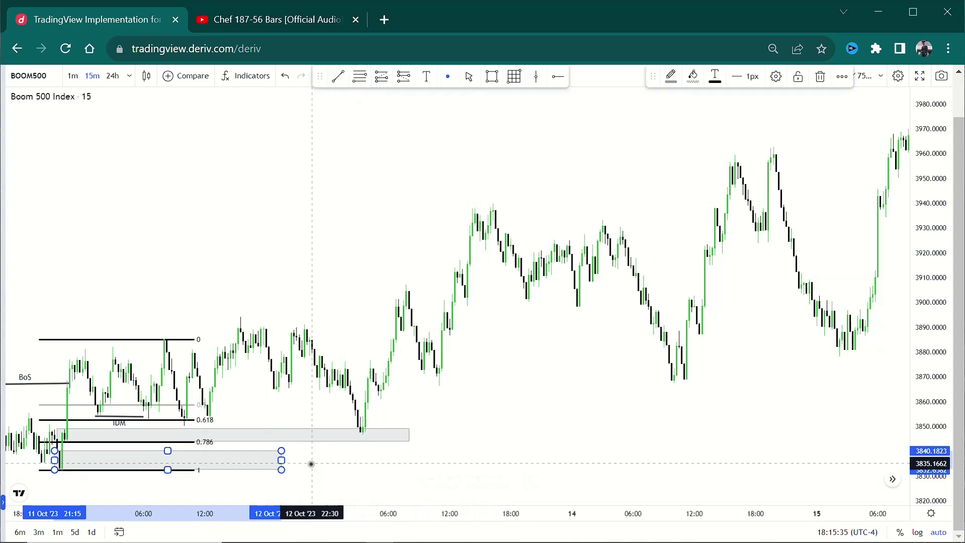
key(Delete)
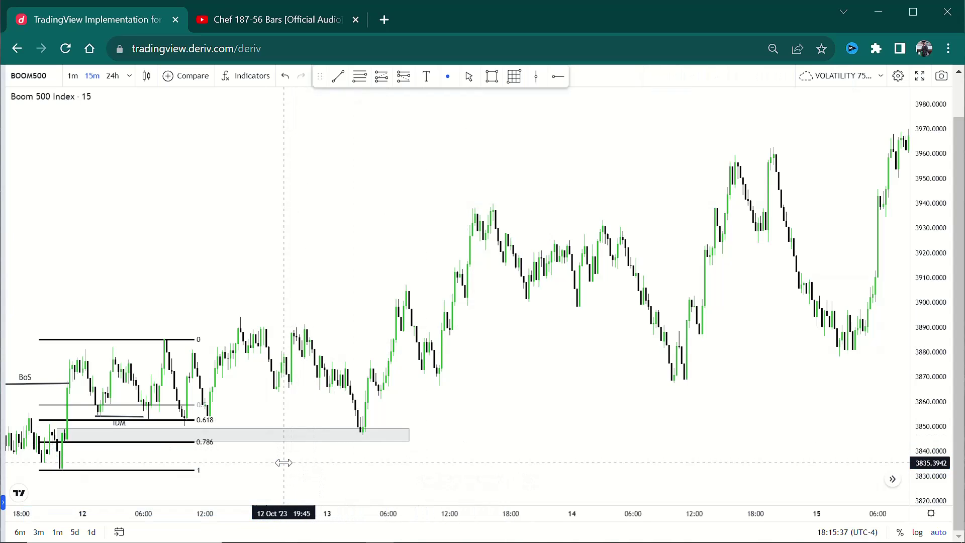
click(165, 426)
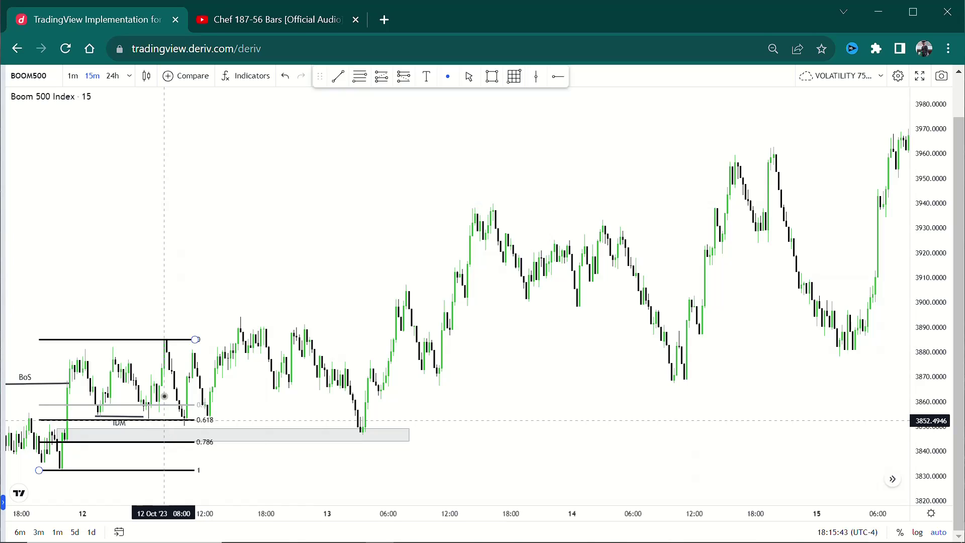
click(158, 348)
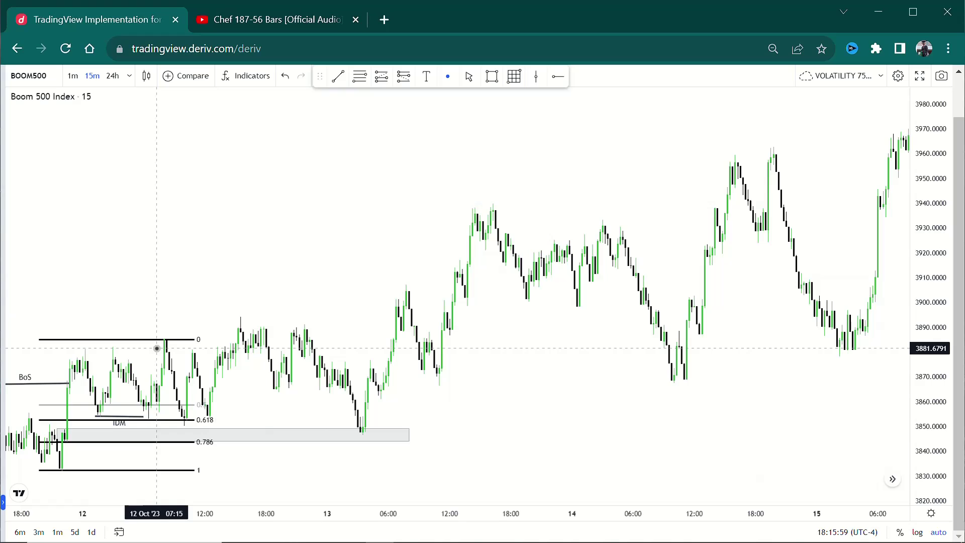
click(148, 428)
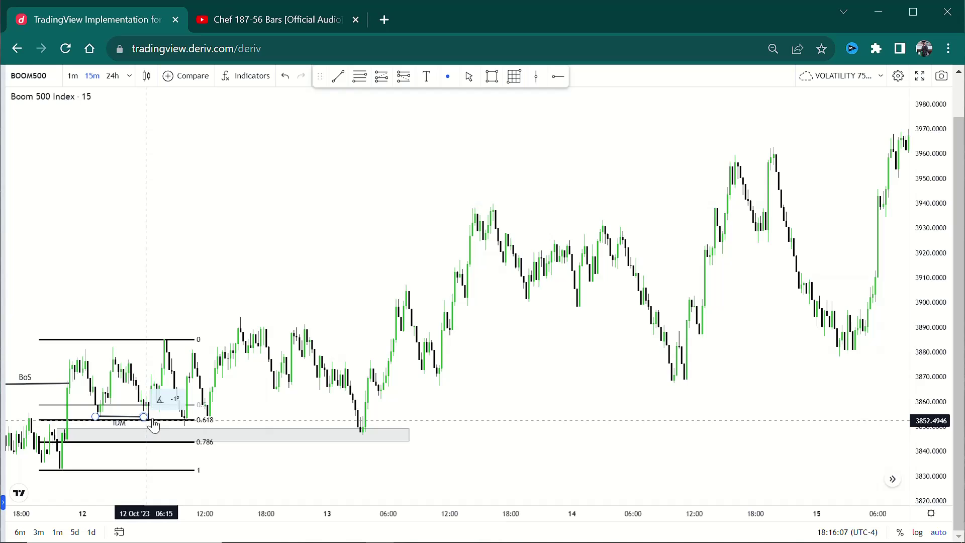
Shorten the long rectangle zone between about 3849 and 3844 so it ends at 13 Oct 04:45.
click(154, 397)
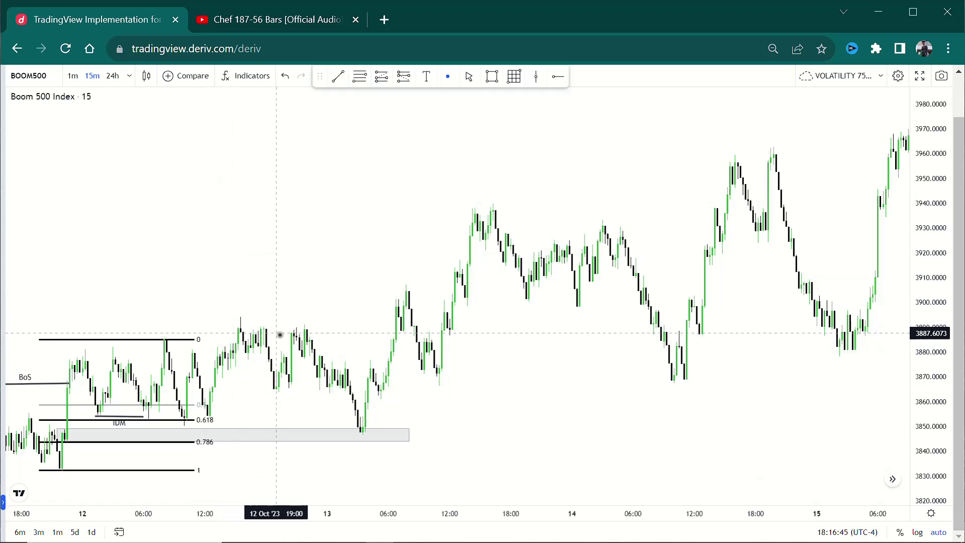
click(366, 441)
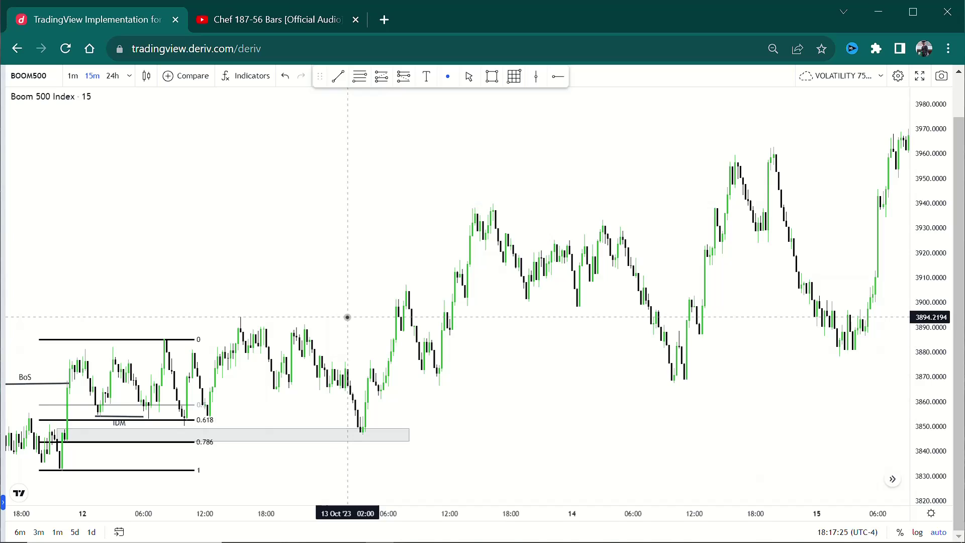
click(410, 432)
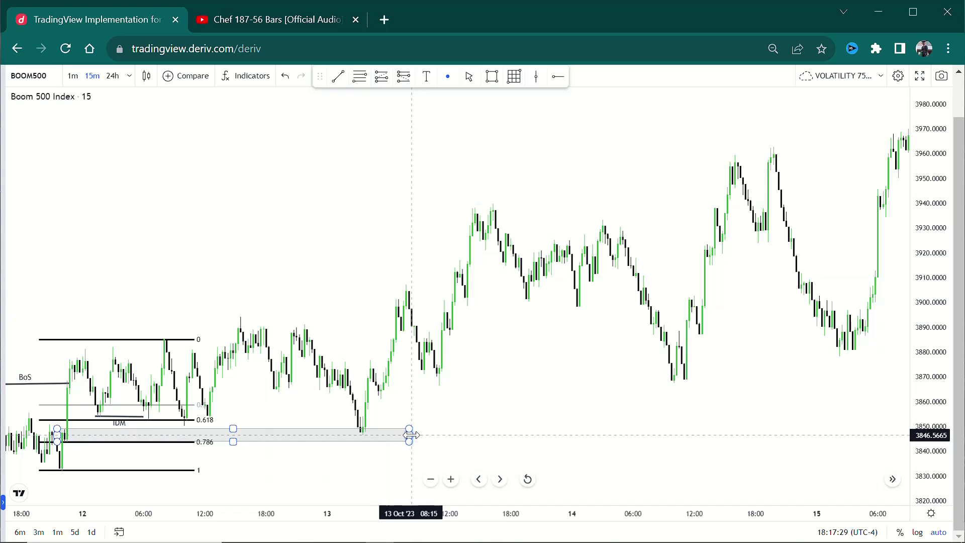
drag(408, 438, 376, 437)
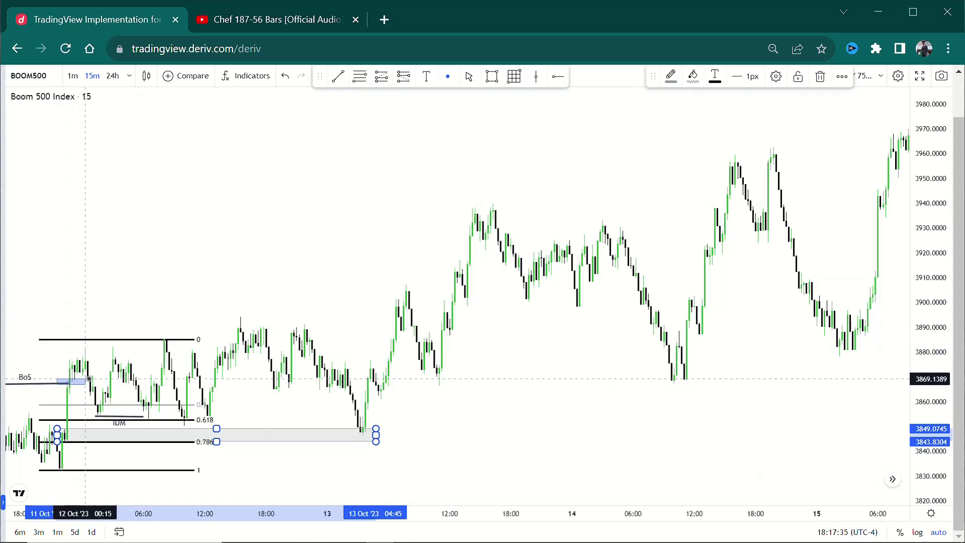
Copy the BoS line to the 12 Oct high at about 3895, spanning 12 Oct 15:15 to 13 Oct 06:45.
drag(57, 384, 58, 381)
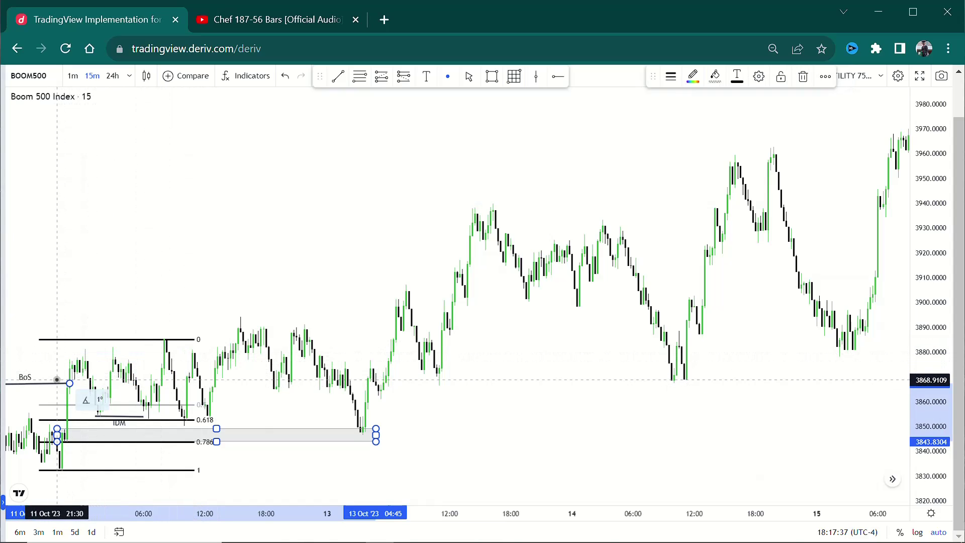
click(54, 391)
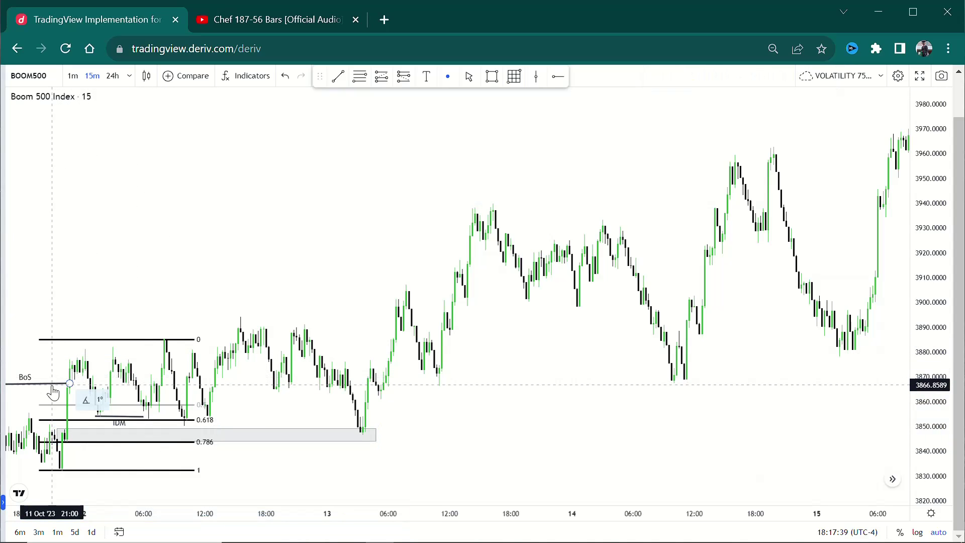
ctrl+drag(54, 391, 396, 315)
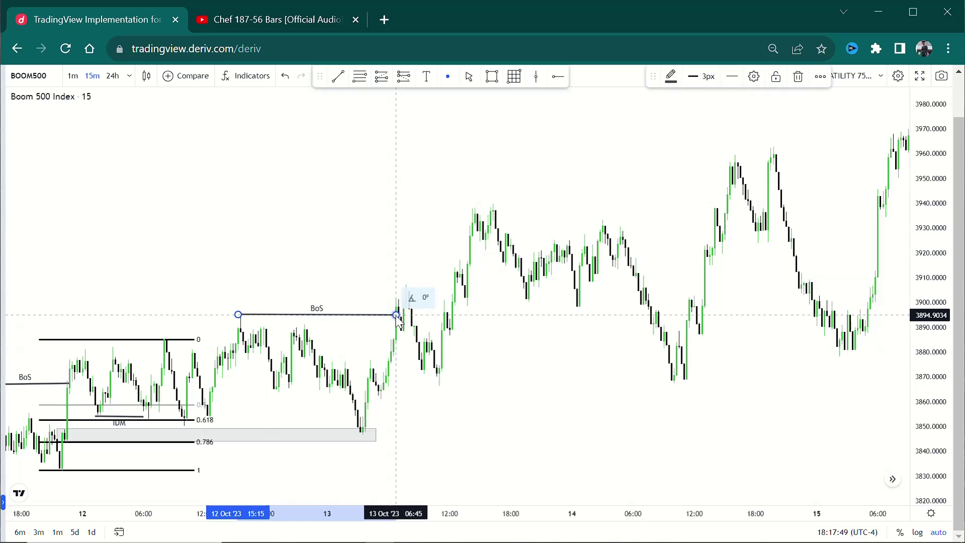
click(512, 402)
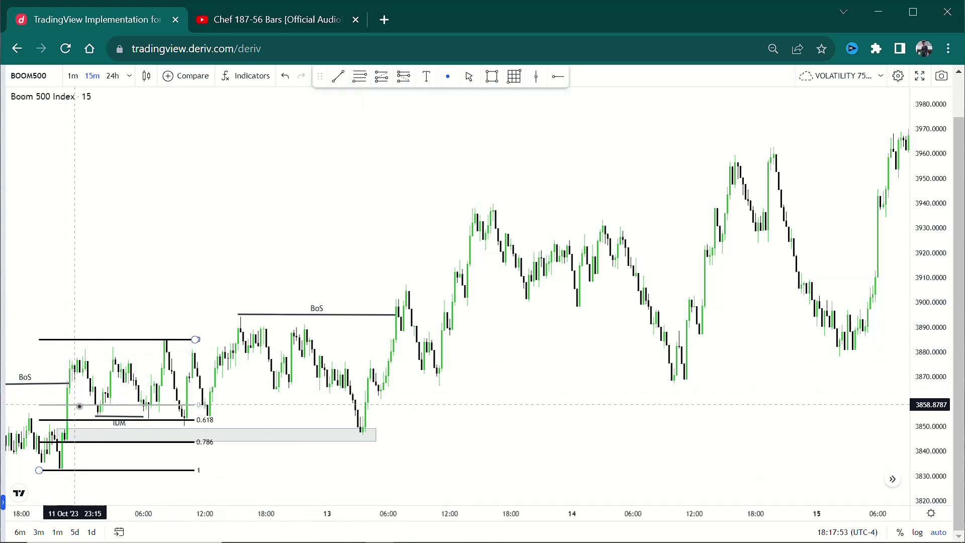
Copy the IDM line under the 13 Oct pullback low at about 3888, ending at 08:45.
click(103, 417)
drag(105, 424, 418, 334)
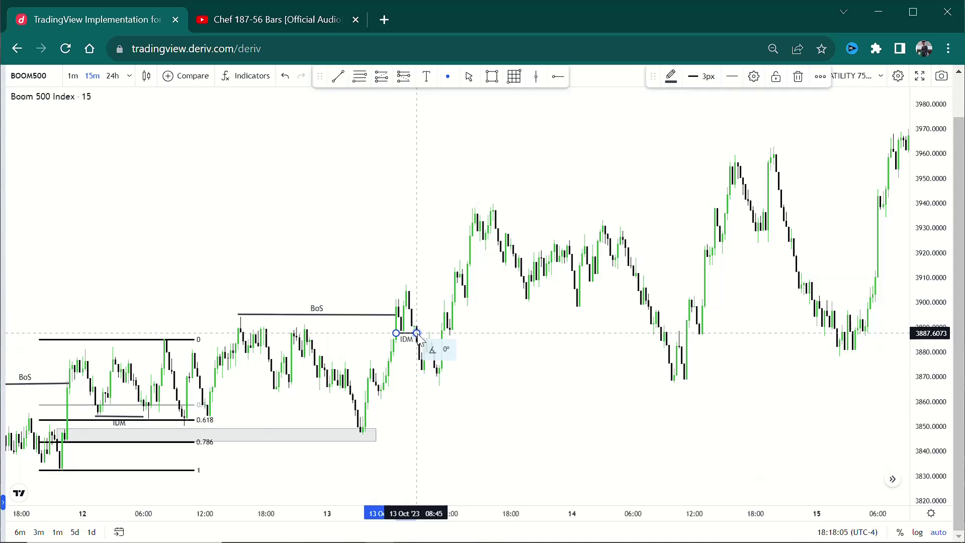
click(532, 351)
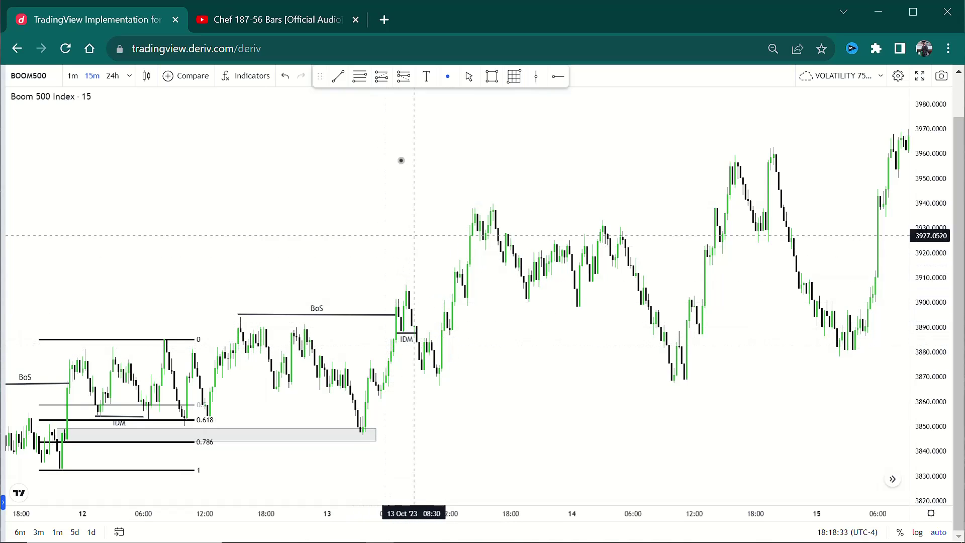
Draw a rectangle zone below the new IDM line between about 3886 and 3878, from 13 Oct 05:45 to 09:15.
click(491, 77)
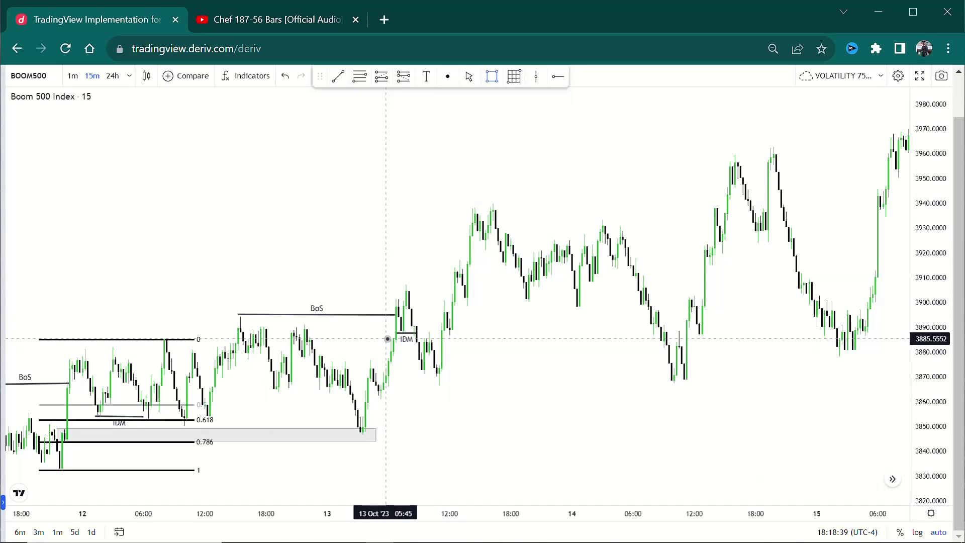
drag(387, 339, 421, 355)
click(492, 360)
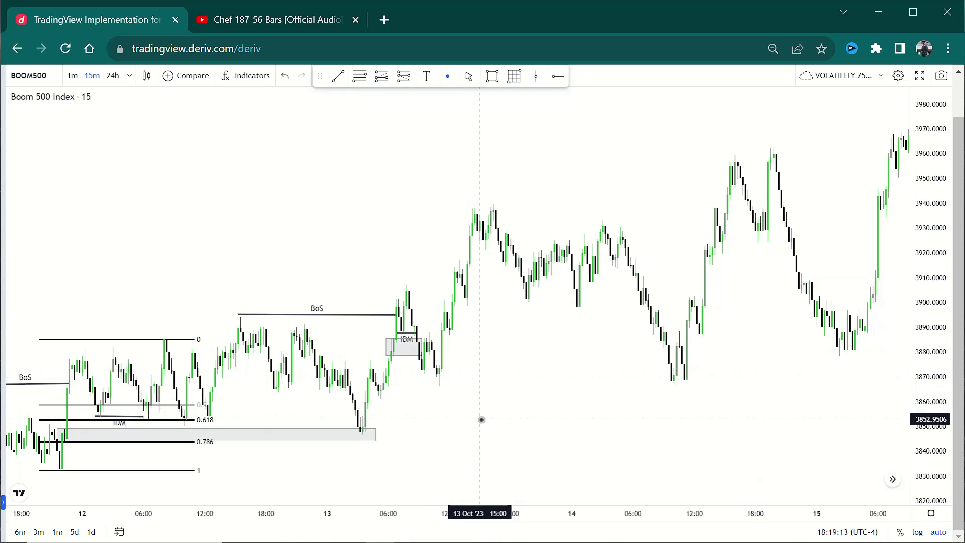
Draw a rectangle zone at the 13 Oct swing low between about 3854 and 3847, from 02:45 to 19:30.
click(492, 76)
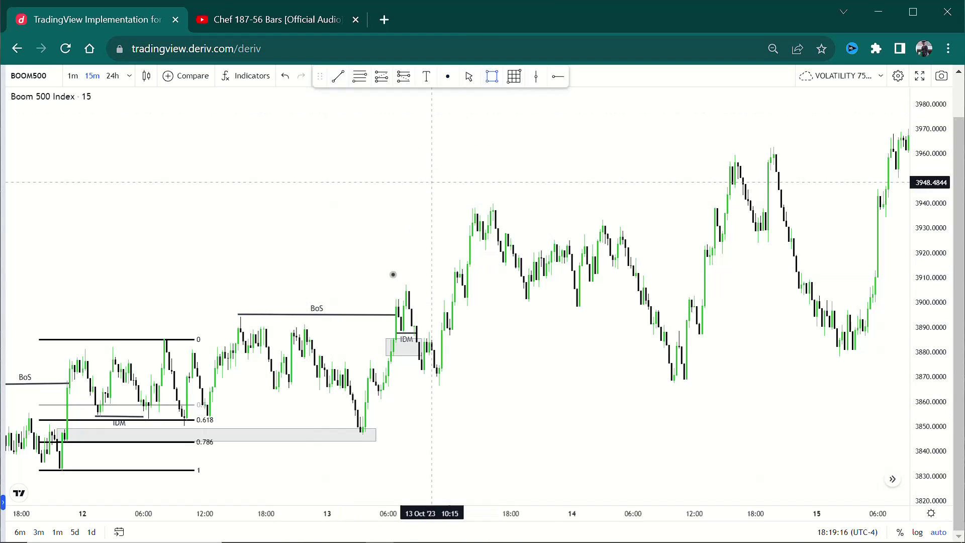
click(356, 417)
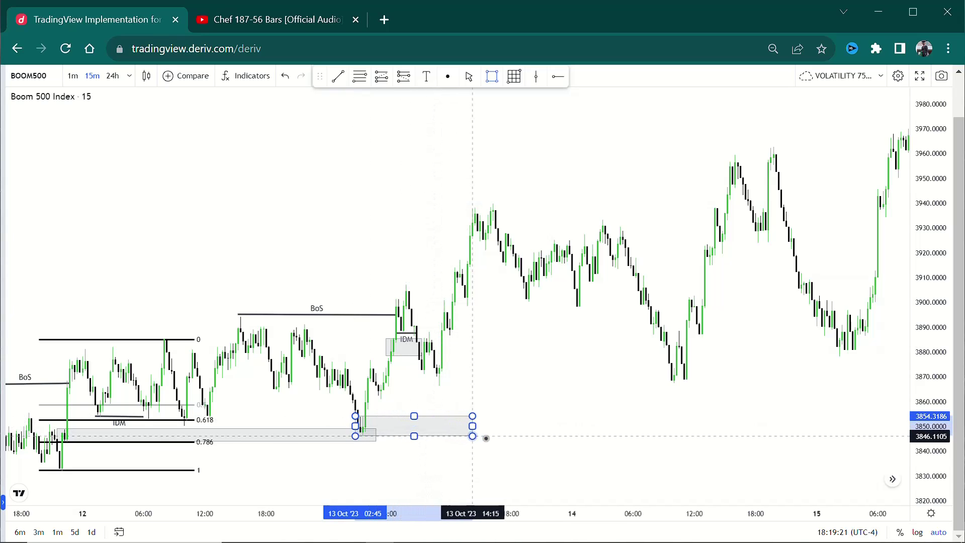
click(526, 435)
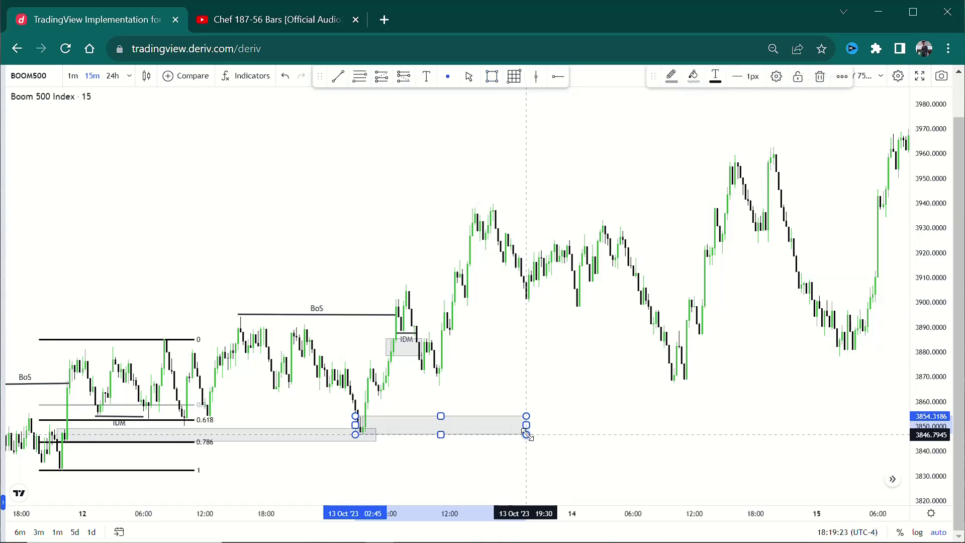
click(568, 433)
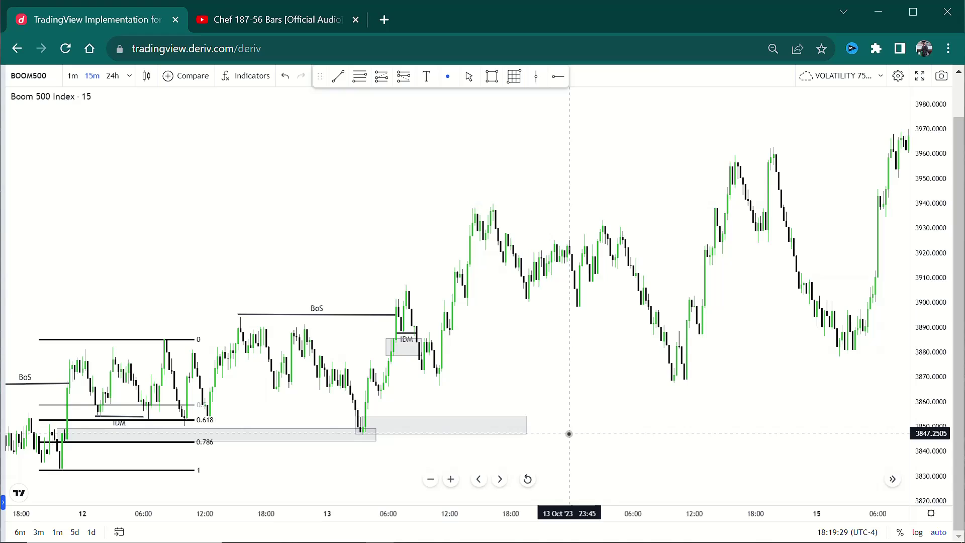
Extend the small zone below the new IDM line to 13 Oct 14:00, and shorten it to end at 08:45.
click(417, 352)
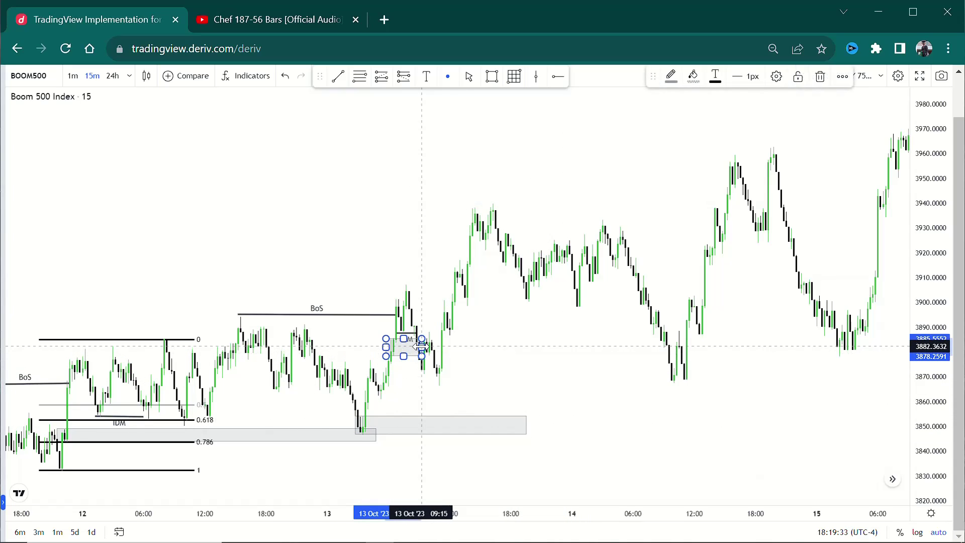
drag(421, 347, 470, 349)
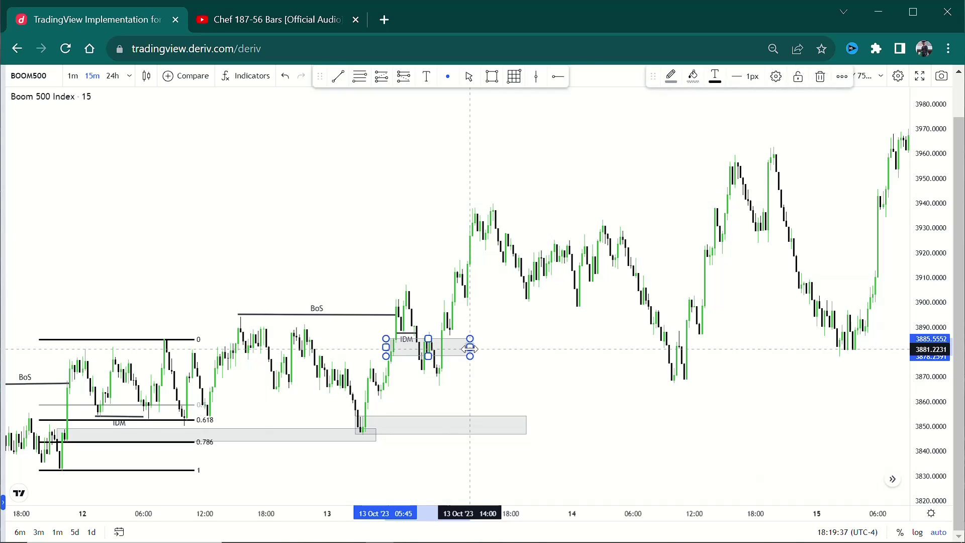
click(528, 382)
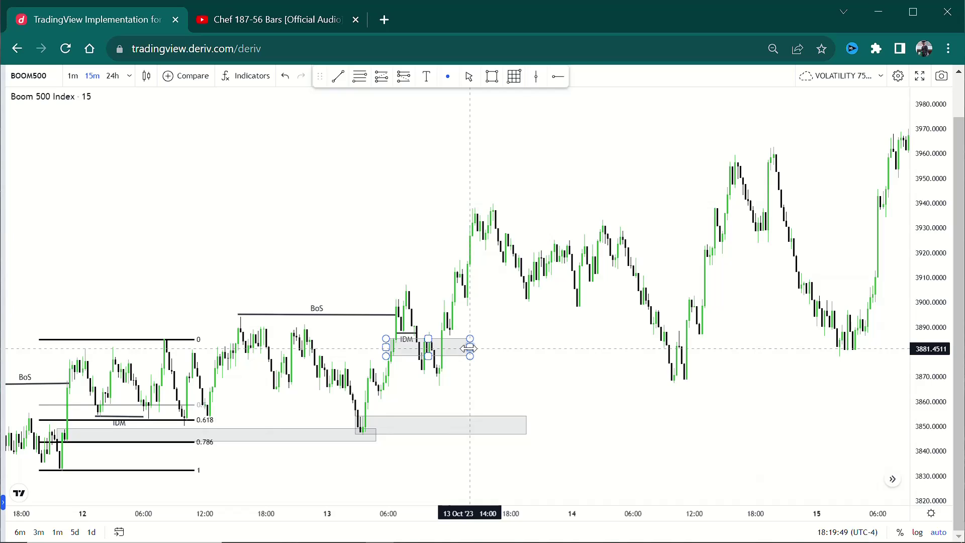
drag(470, 348, 417, 348)
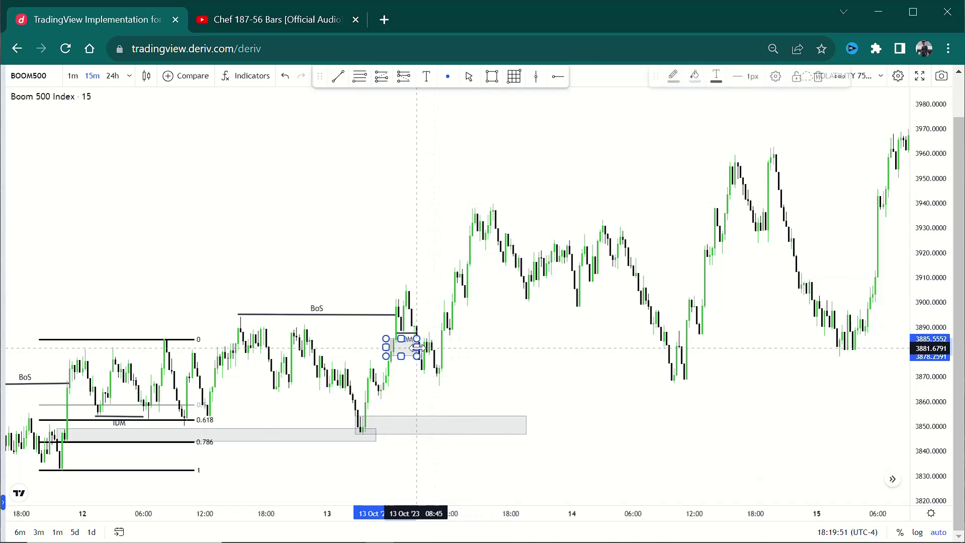
click(468, 350)
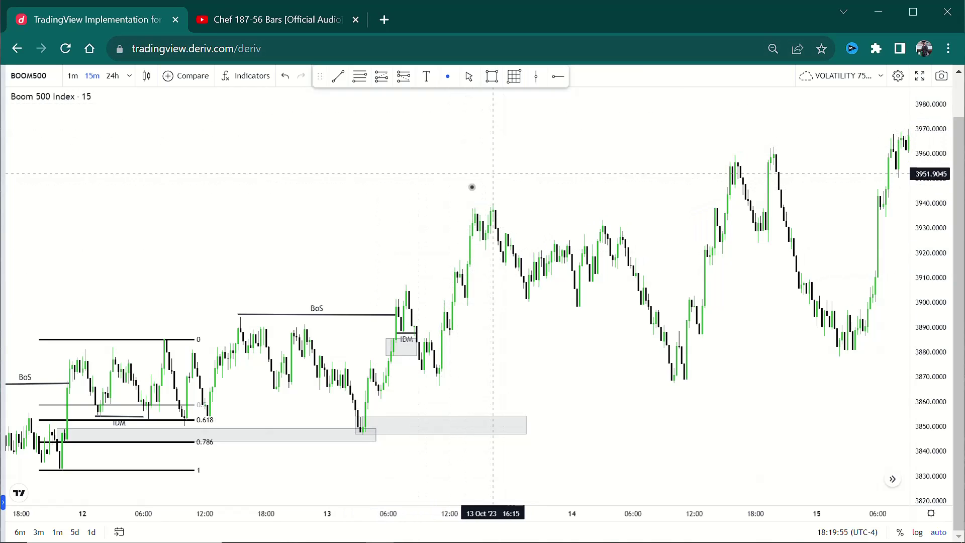
Draw a Fibonacci retracement from the 13 Oct low at about 3847 up to the swing high at about 3907.
click(365, 83)
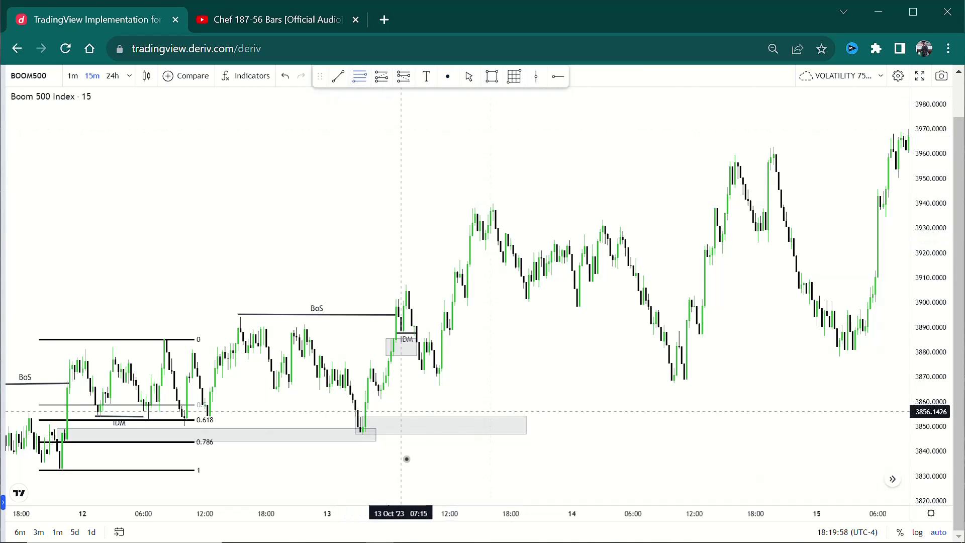
click(352, 435)
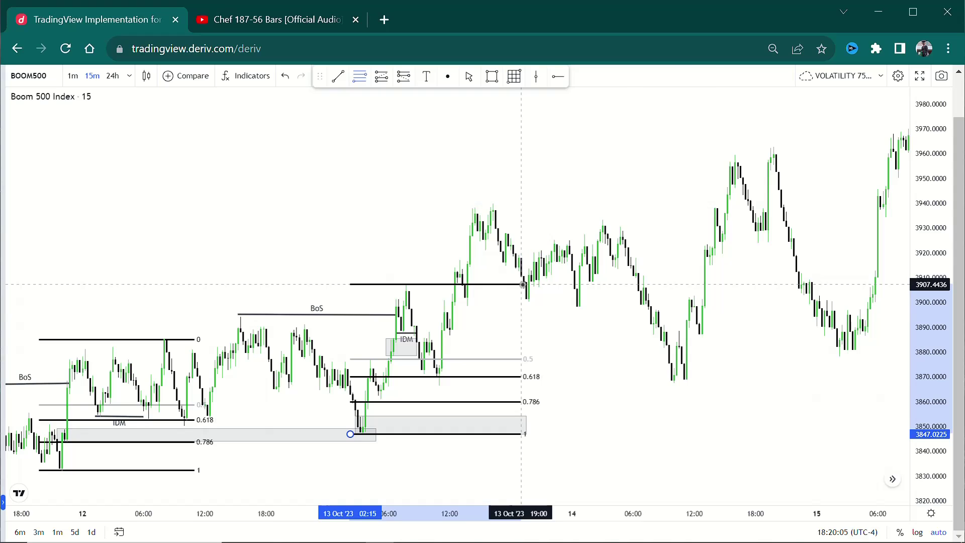
click(523, 285)
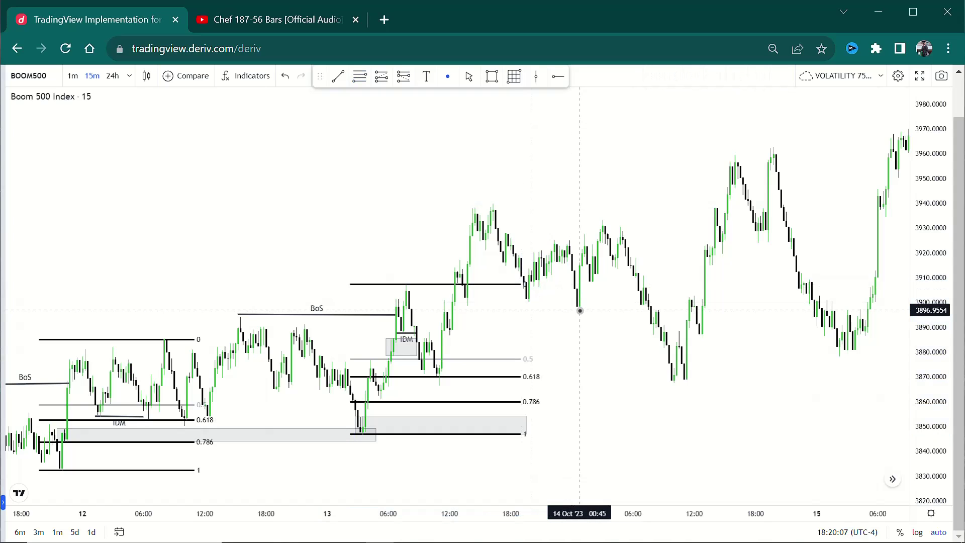
Delete the small zone below the IDM line, the 13 Oct Fibonacci retracement and the zone at the 13 Oct low.
click(417, 346)
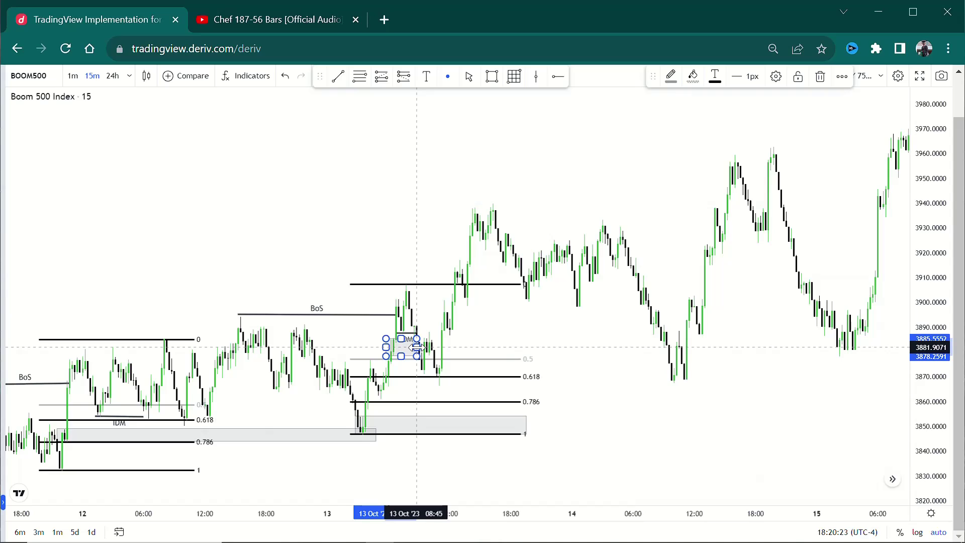
key(Escape)
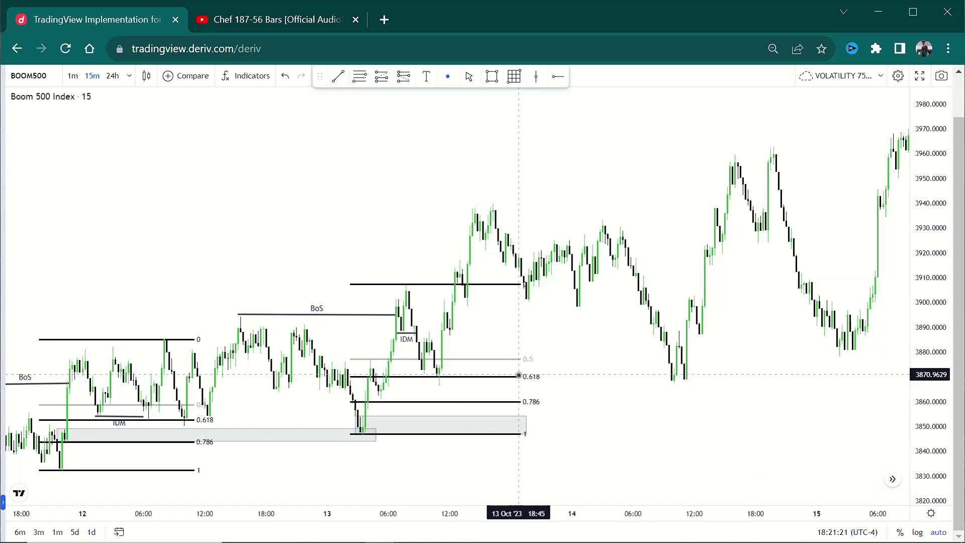
click(518, 386)
key(Delete)
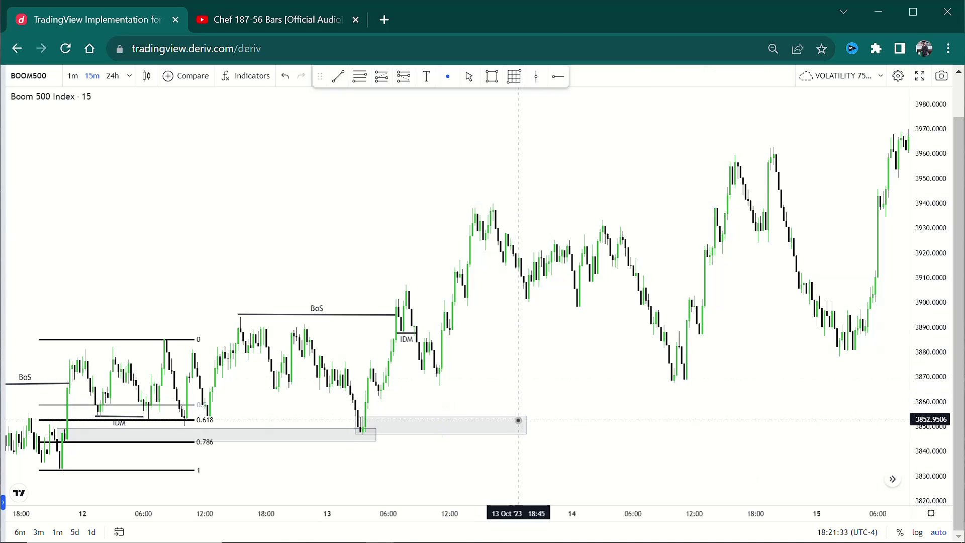
click(520, 417)
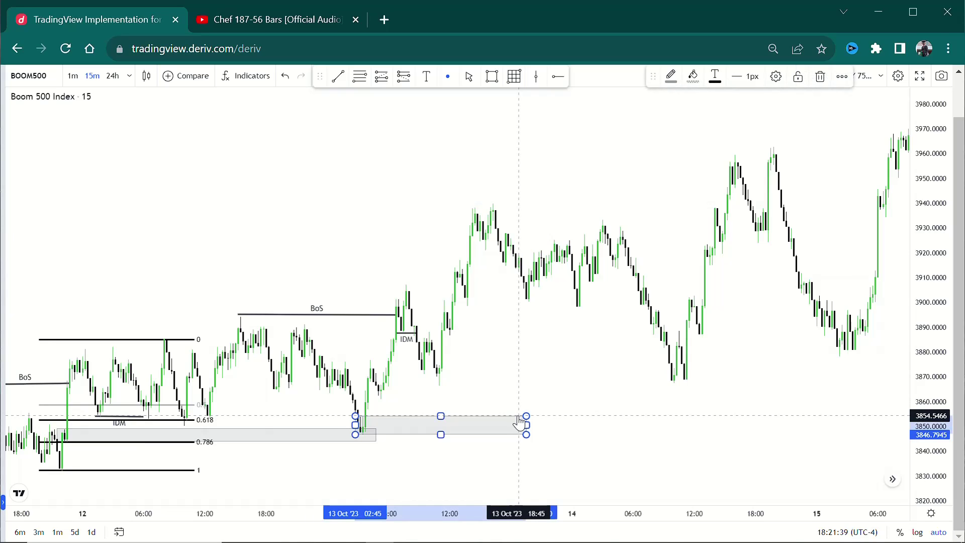
key(Delete)
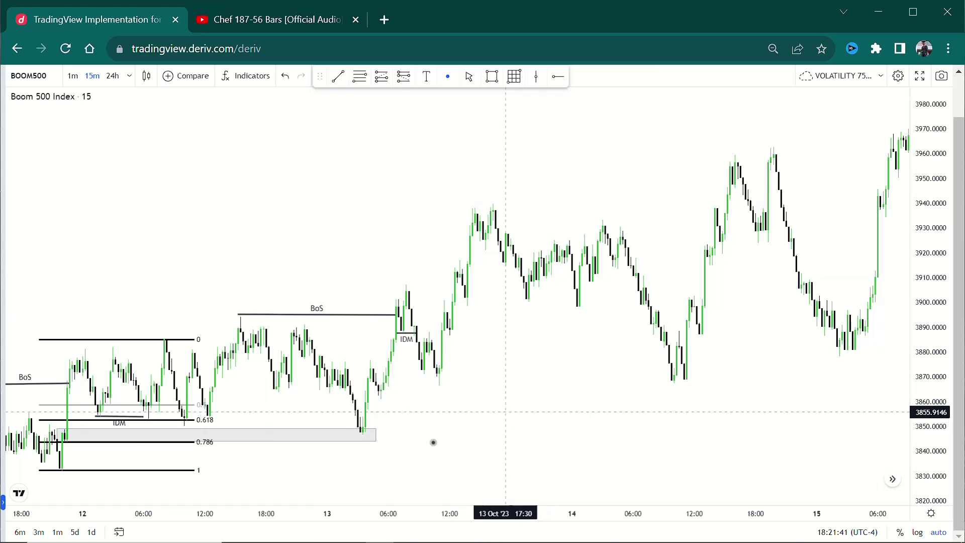
Delete the long rectangle zone between about 3849 and 3844 that starts at 11 Oct 21:30.
click(376, 435)
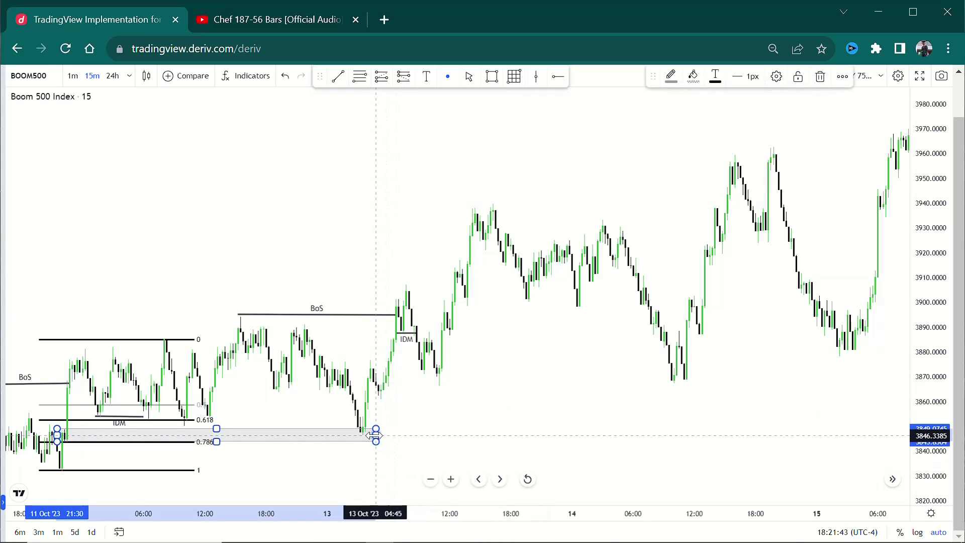
key(Delete)
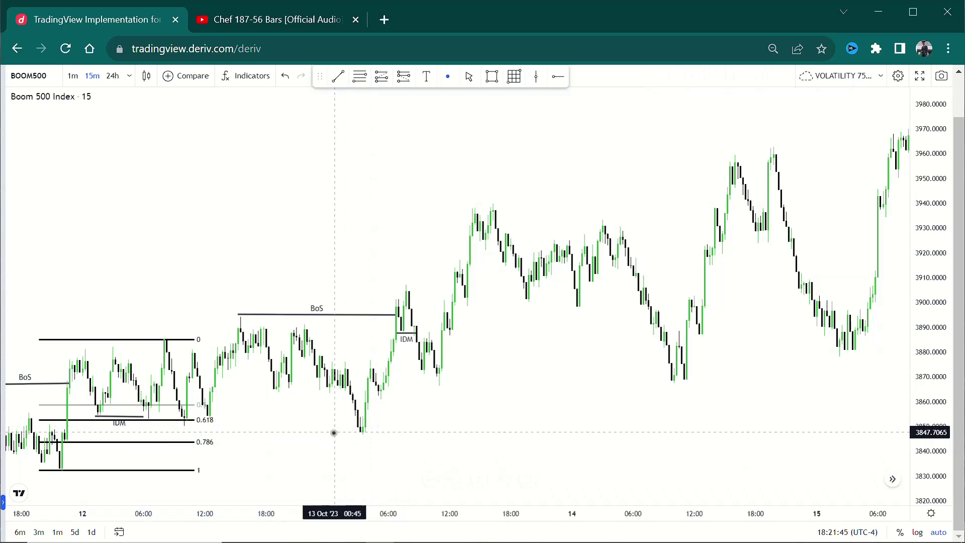
Copy the BoS line to the 13 Oct swing high at about 3908, spanning 06:30 to about 12:30.
drag(520, 385, 484, 382)
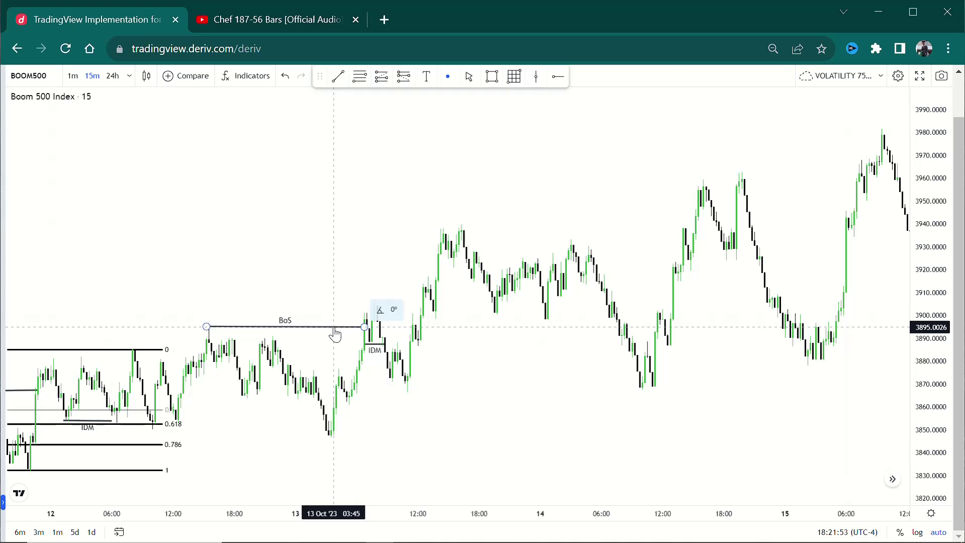
drag(336, 327, 424, 299)
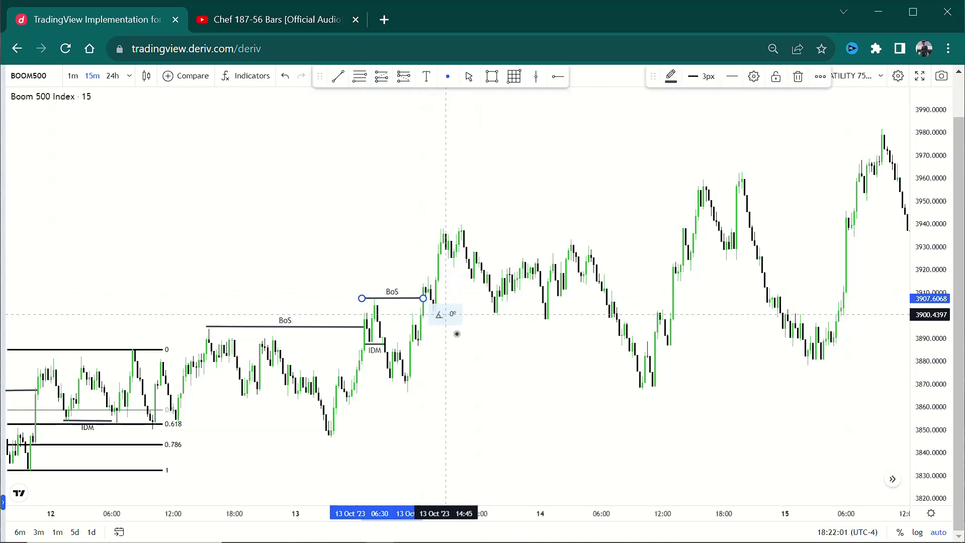
click(513, 394)
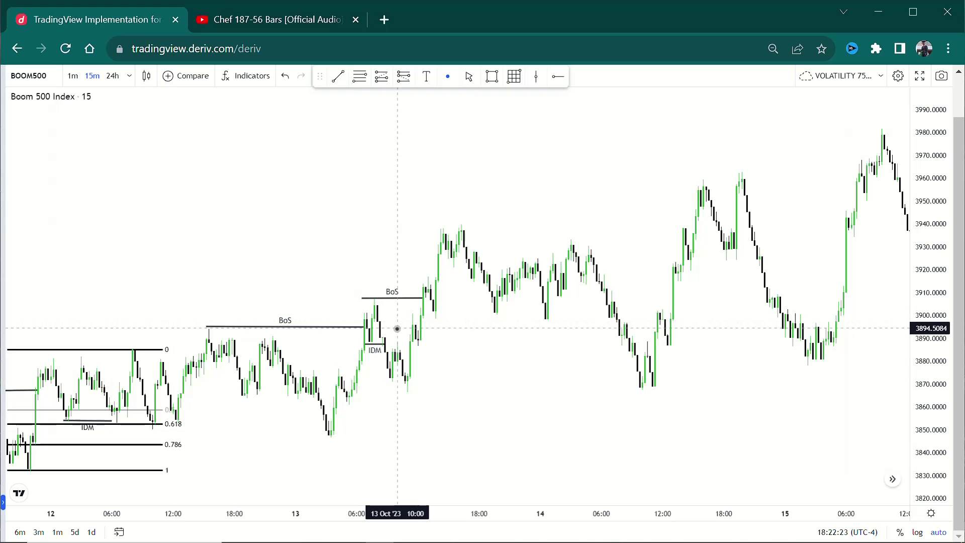
click(386, 346)
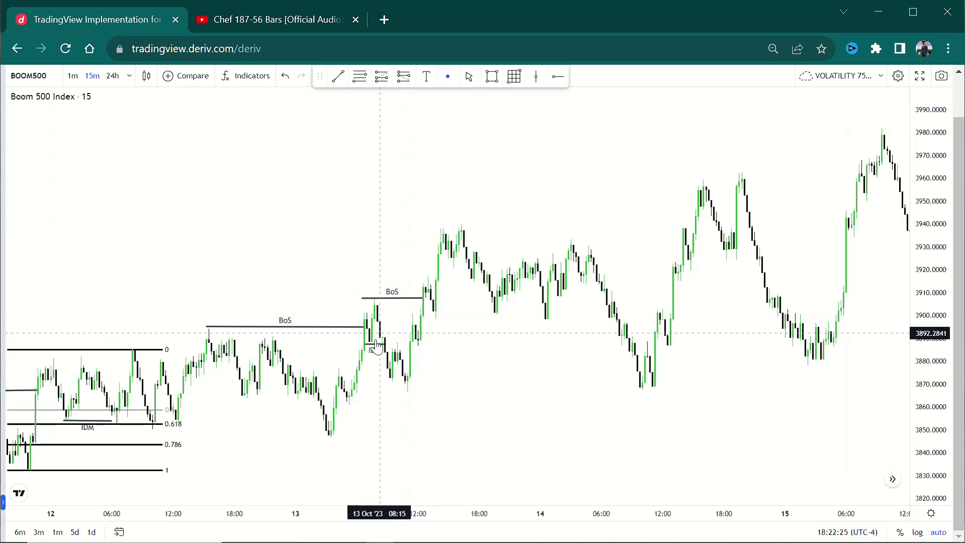
Copy the IDM line to the 13 Oct pullback low at about 3898 and extend it from about 13:15 to 18:15.
drag(374, 351, 444, 318)
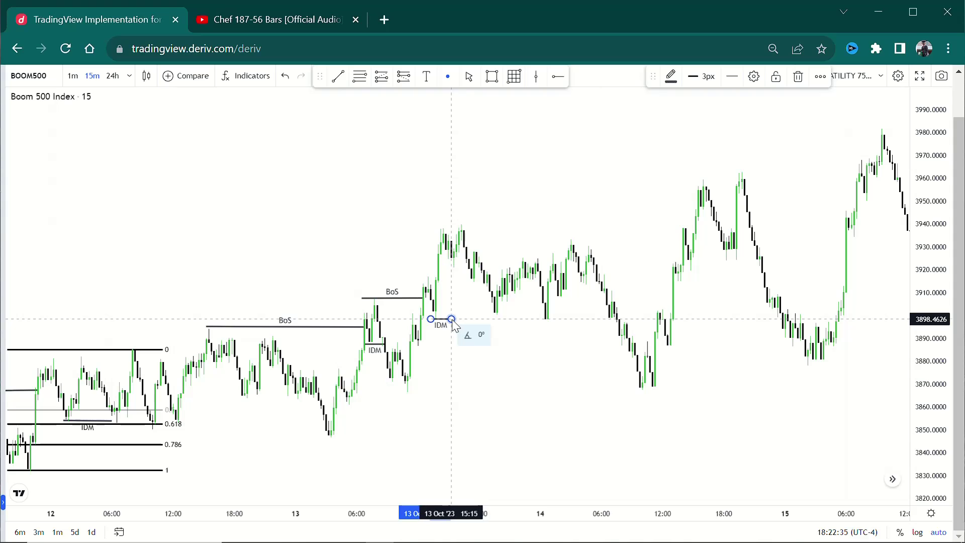
drag(452, 320, 482, 320)
click(507, 337)
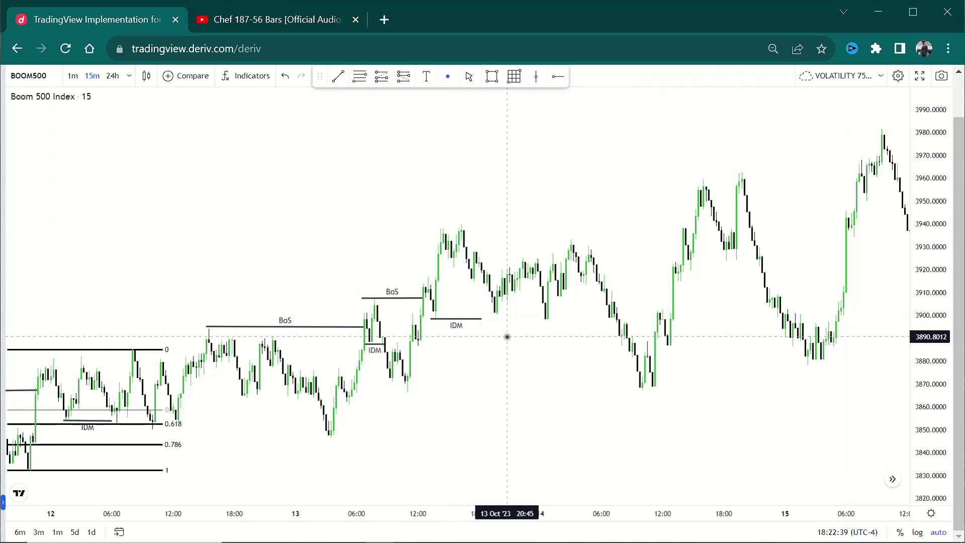
click(459, 319)
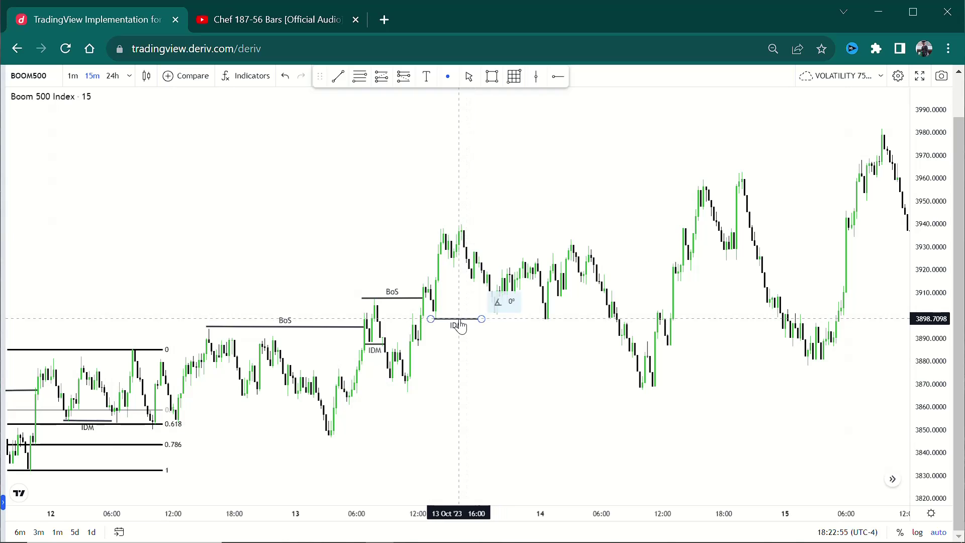
Copy the IDM line up to the pullback at about 3920, ending at 13 Oct 16:30, and delete the IDM line at about 3898.
mouse_move(459, 326)
mouse_down()
mouse_move(463, 273)
mouse_move(487, 272)
mouse_move(465, 272)
mouse_up()
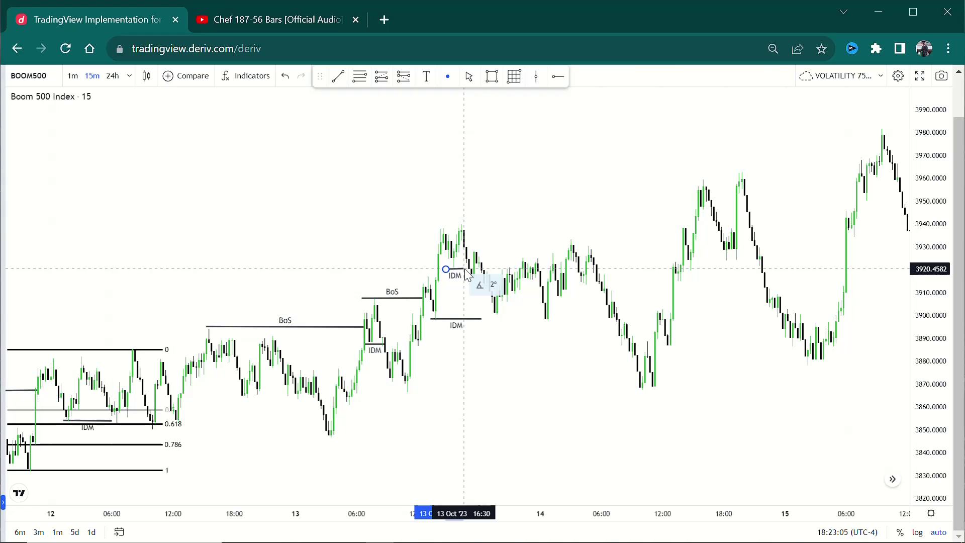
click(457, 322)
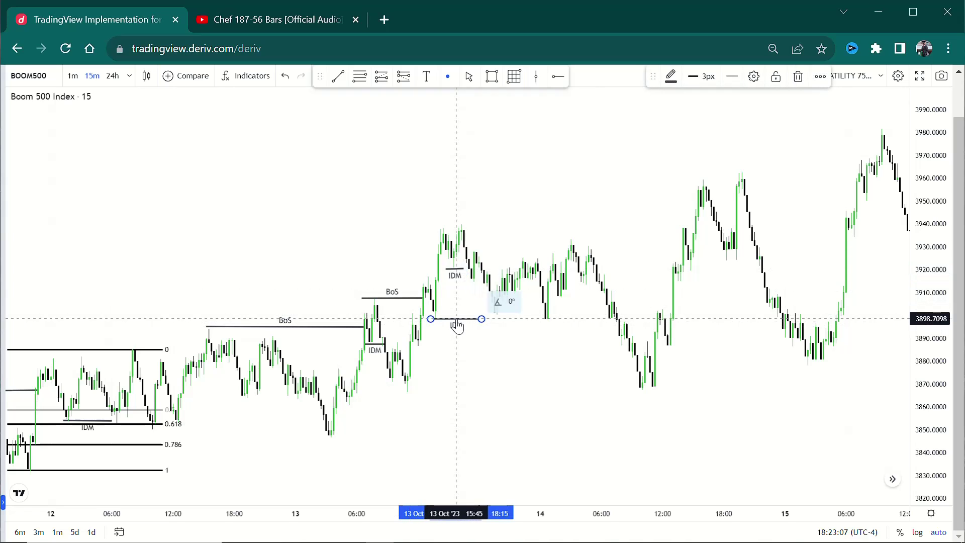
key(Delete)
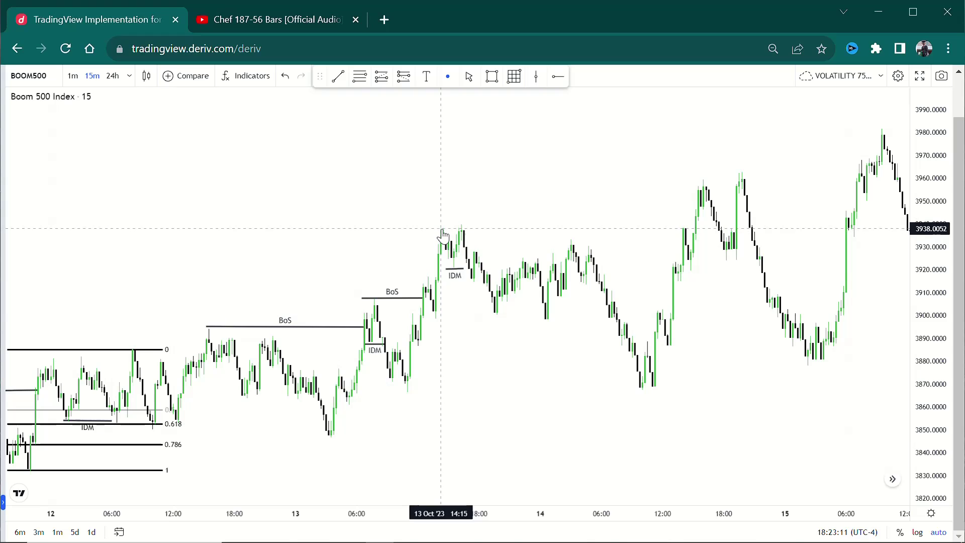
drag(454, 274, 457, 274)
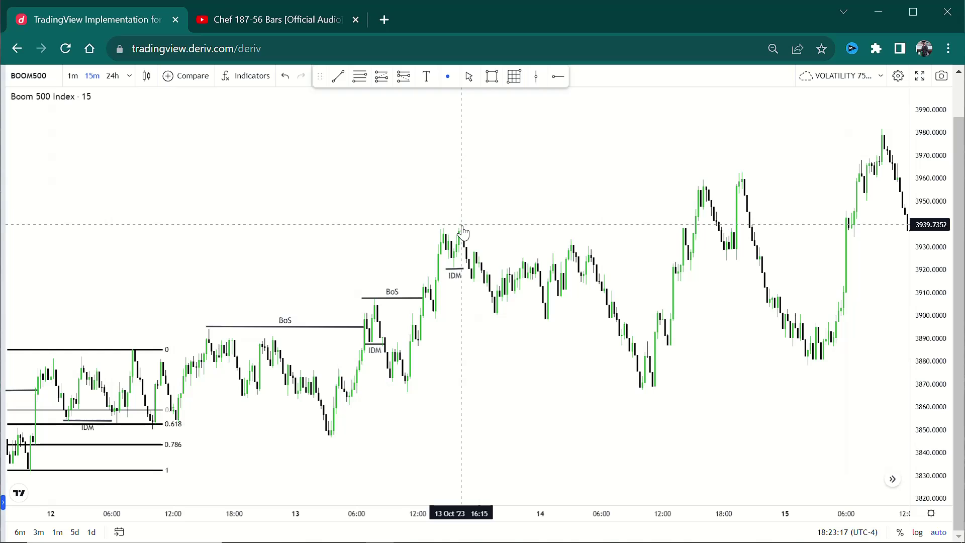
click(460, 271)
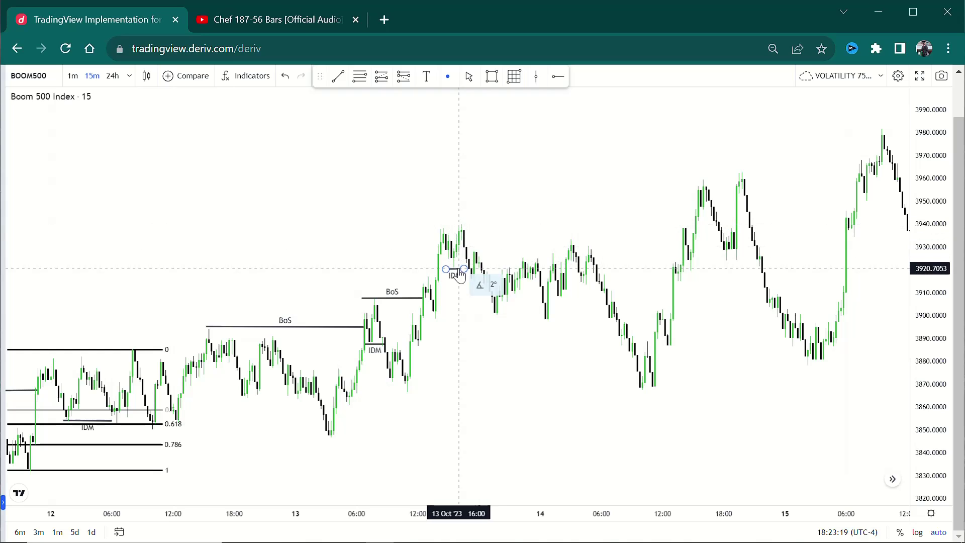
click(462, 275)
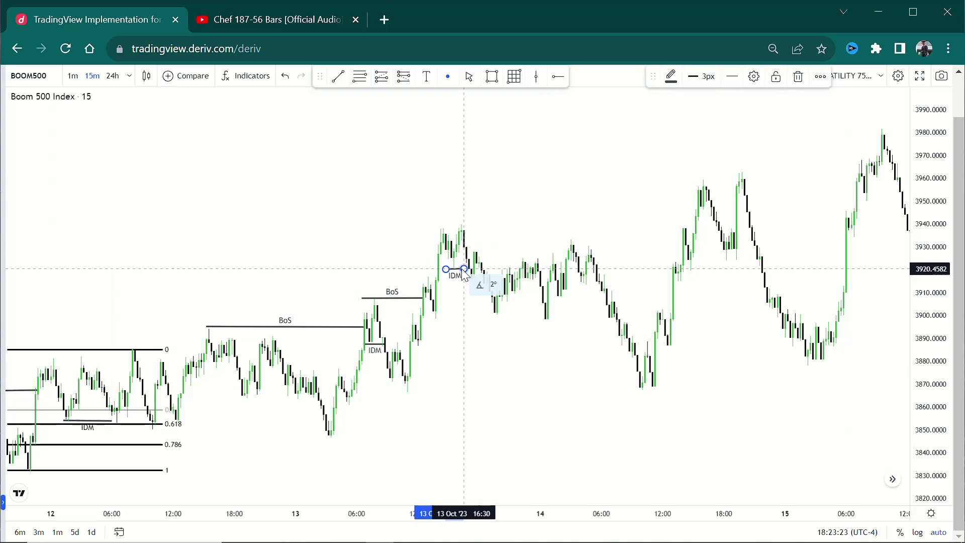
click(464, 315)
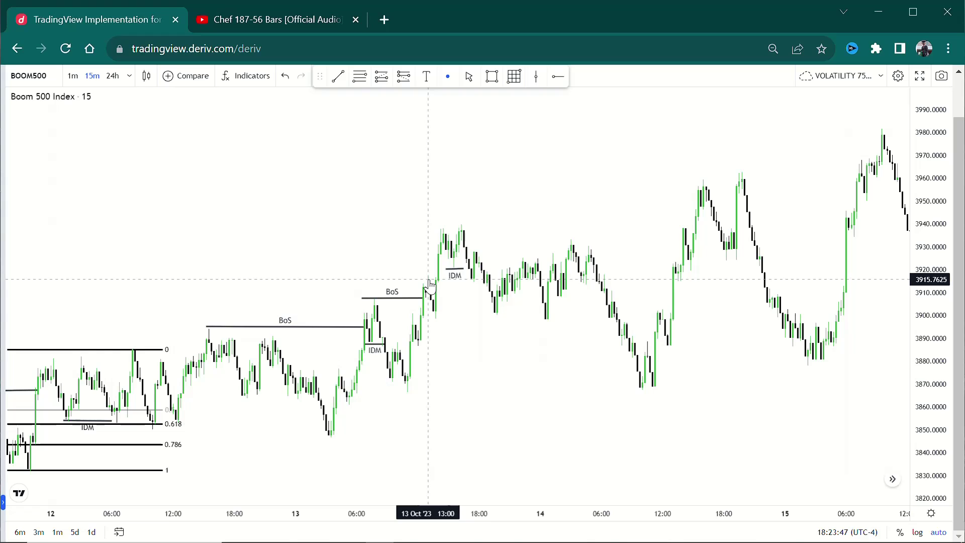
click(491, 77)
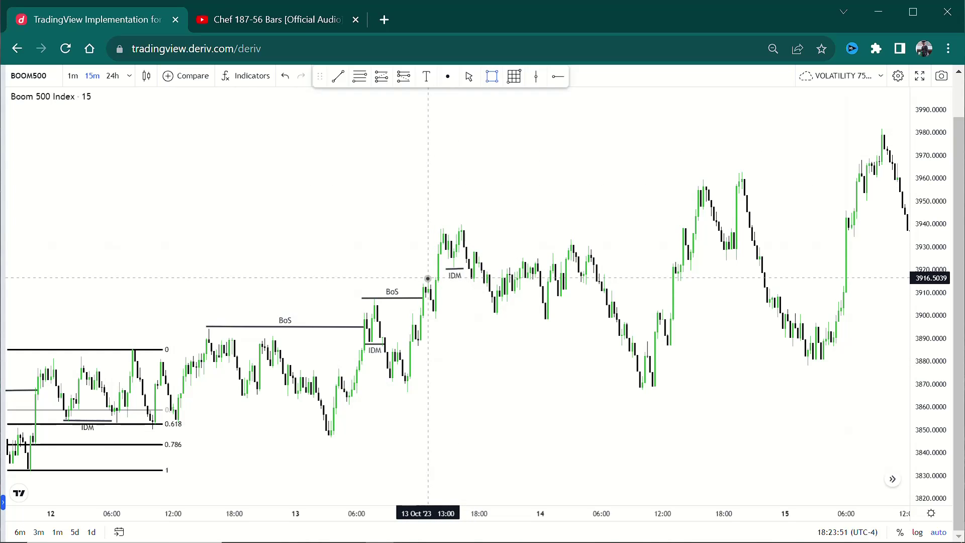
drag(428, 278, 459, 319)
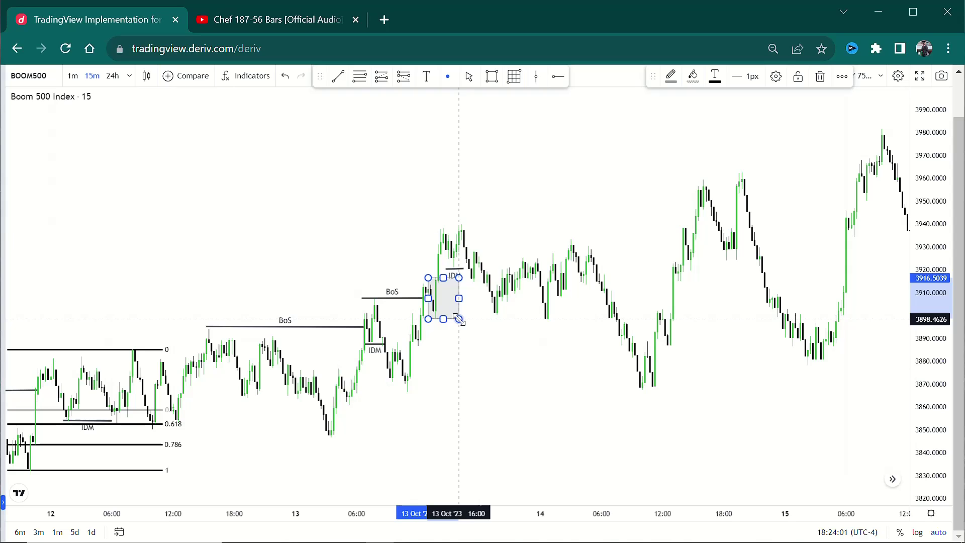
key(Delete)
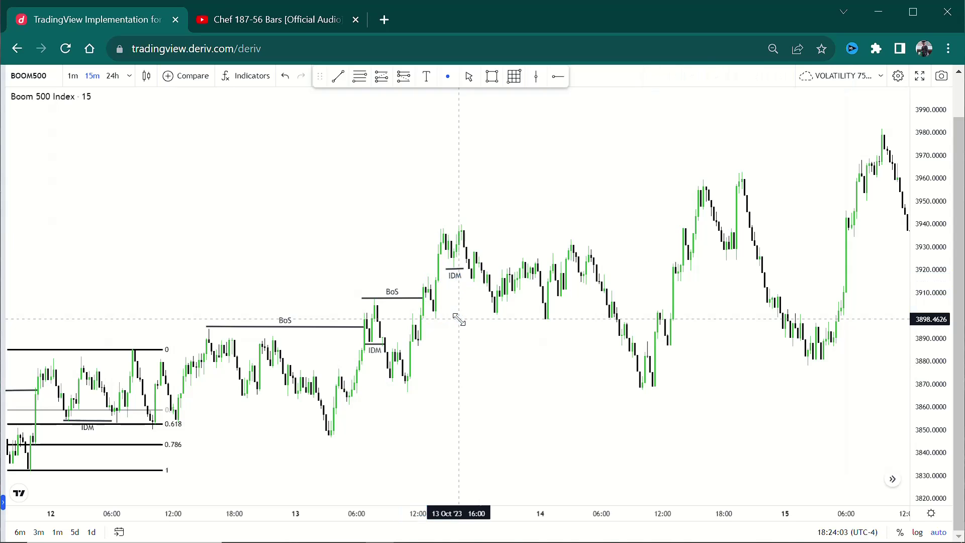
Draw a rectangle zone below the newest IDM line, starting at 13 Oct 13:15, from about 3916 down to 3898.
click(495, 79)
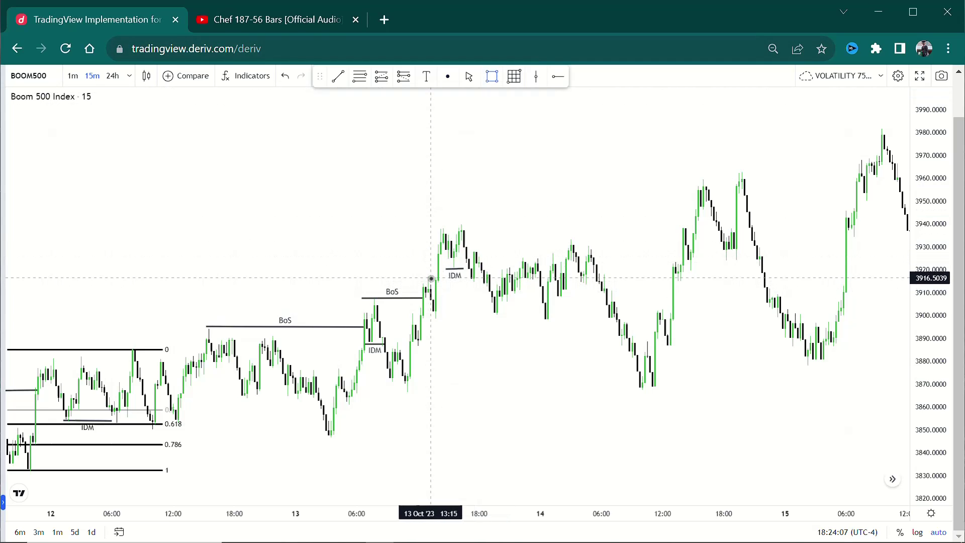
drag(431, 278, 462, 319)
Draw a Fibonacci retracement from the 13 Oct low at about 3867 up to the swing high at about 3940.
drag(405, 153, 362, 79)
click(360, 77)
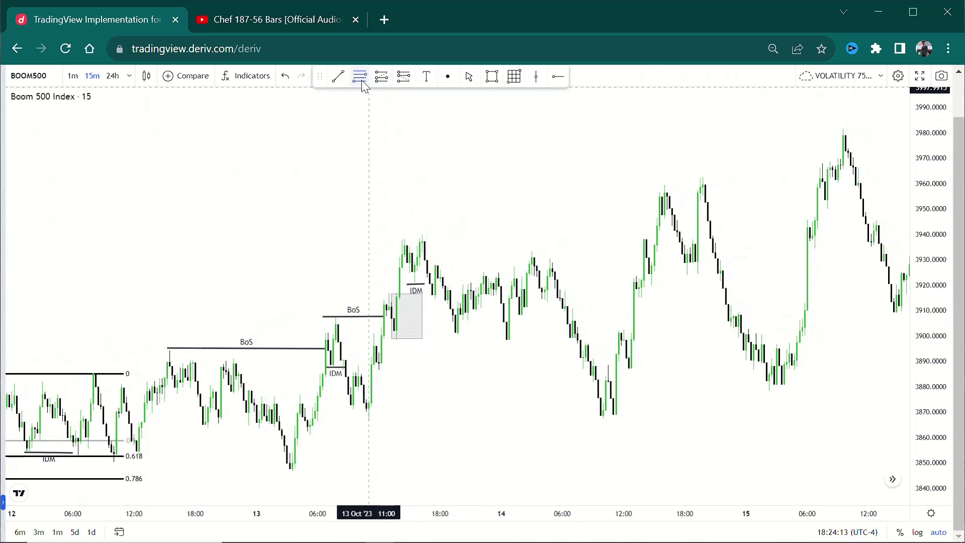
click(356, 419)
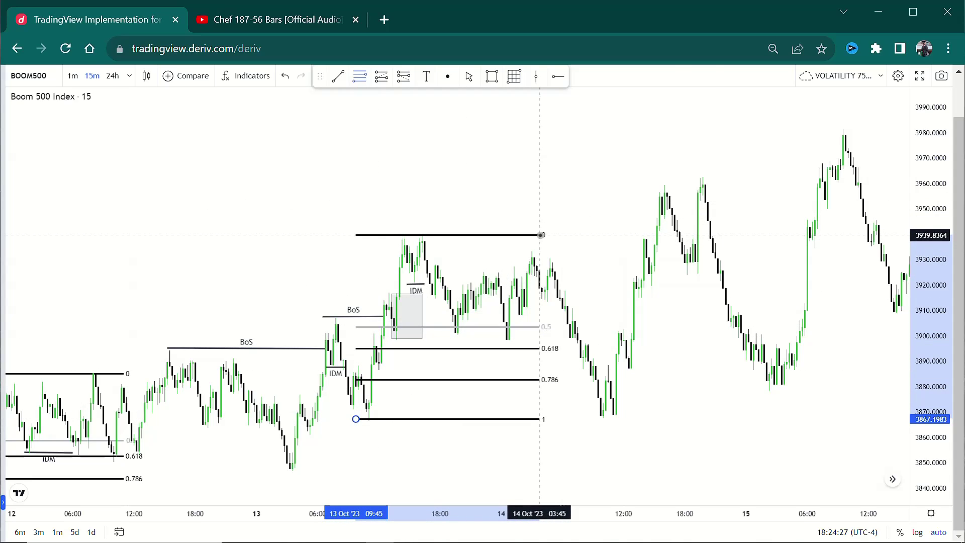
click(540, 234)
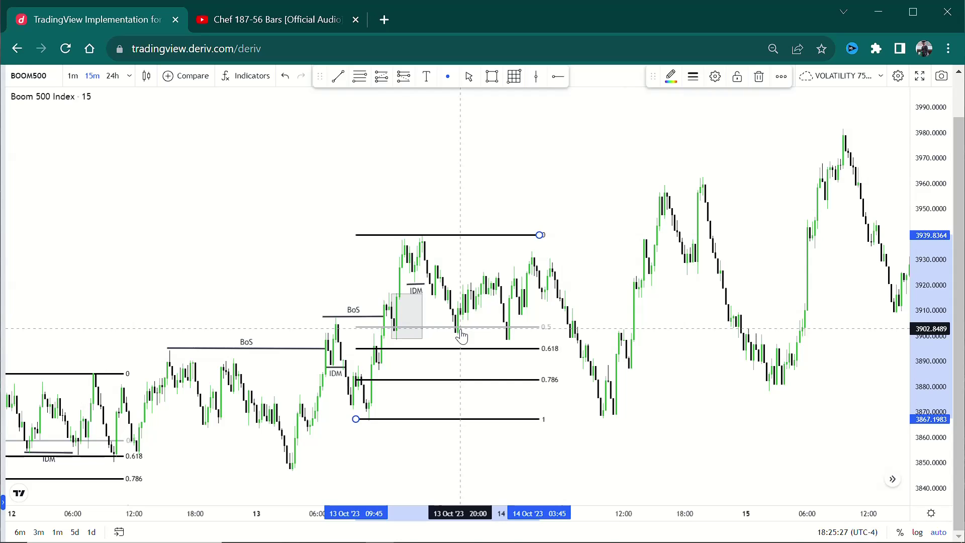
Replace the zone below the IDM line with a rectangle from about 3874 to 3867, spanning 13 Oct 10:30 to about 14 Oct 13:30.
click(423, 318)
key(Delete)
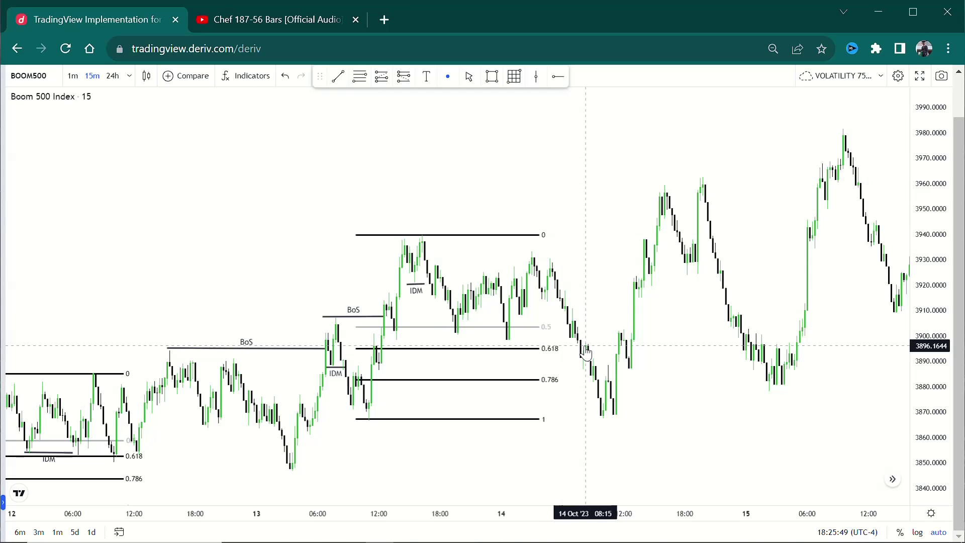
click(492, 81)
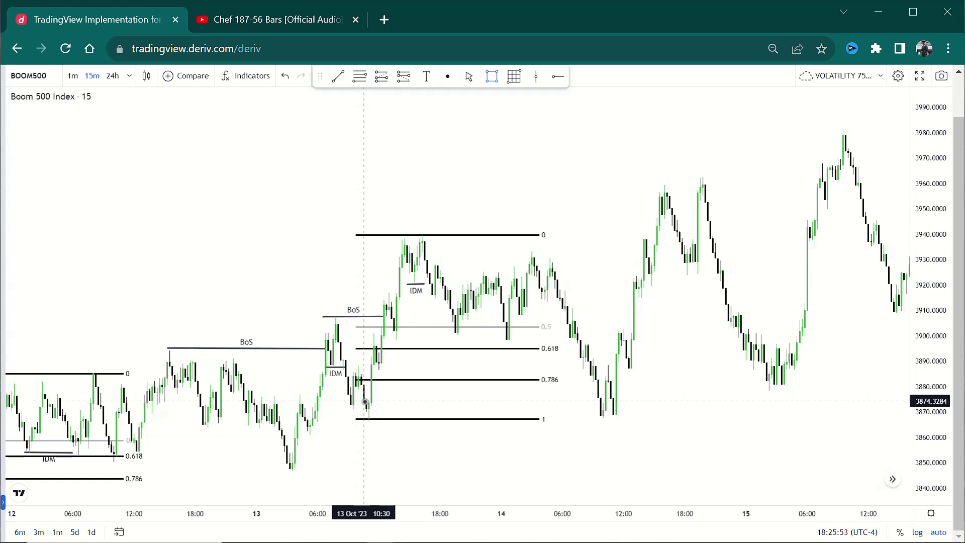
mouse_move(365, 402)
mouse_down()
mouse_move(394, 419)
mouse_move(639, 410)
mouse_up()
Delete the Fibonacci retracement drawn between about 3867 and 3940.
click(603, 423)
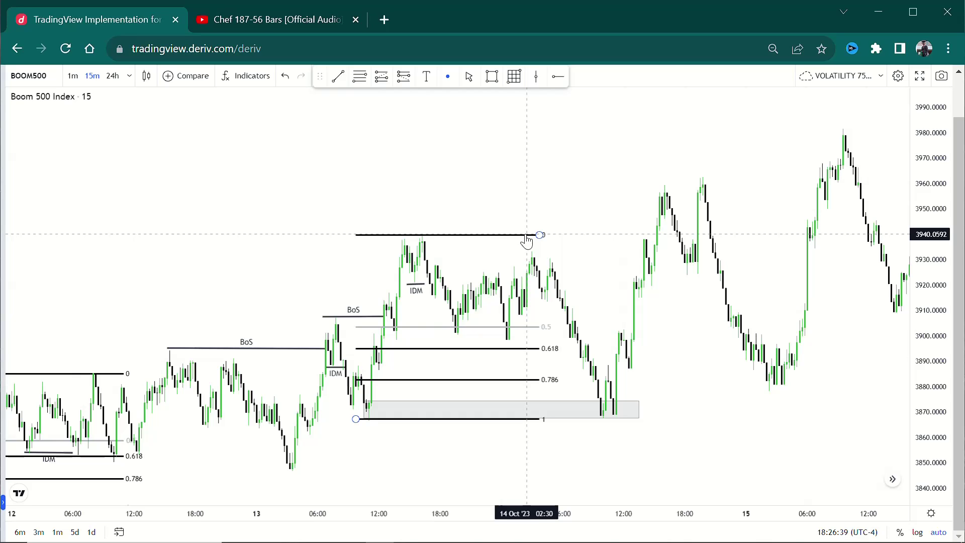
key(Delete)
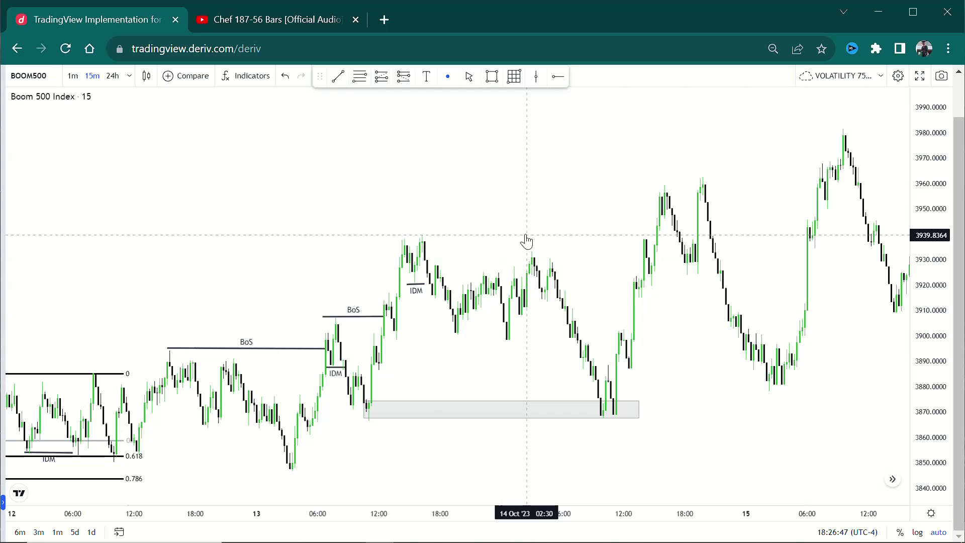
click(340, 82)
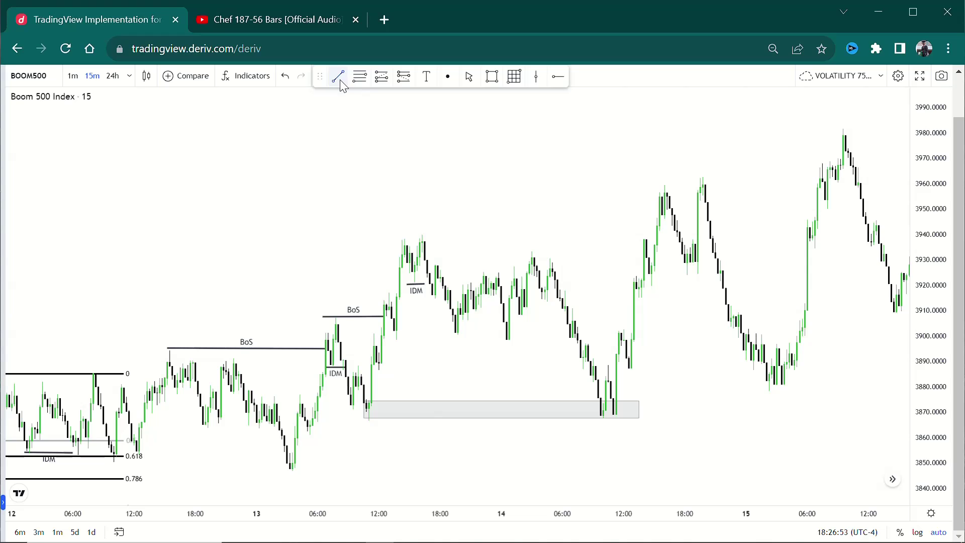
click(345, 107)
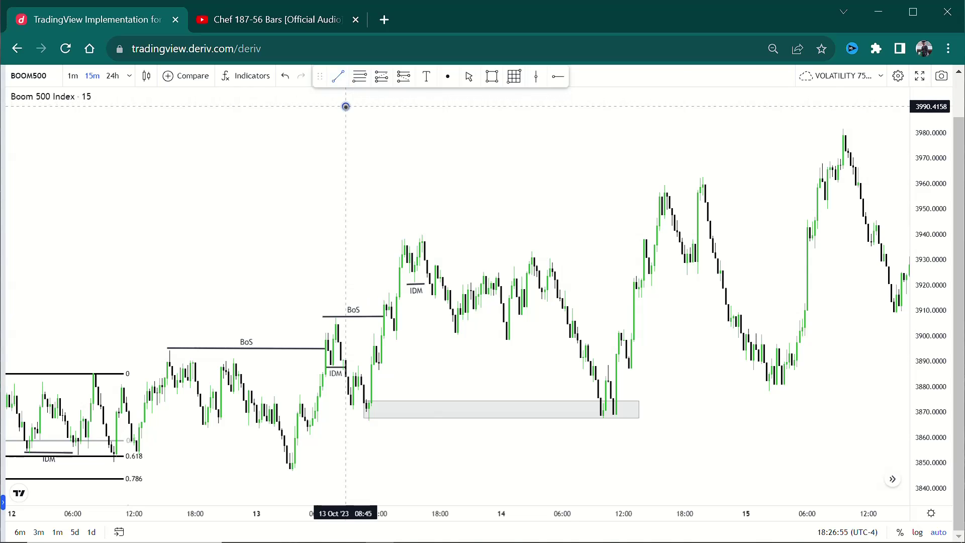
click(346, 107)
key(Escape)
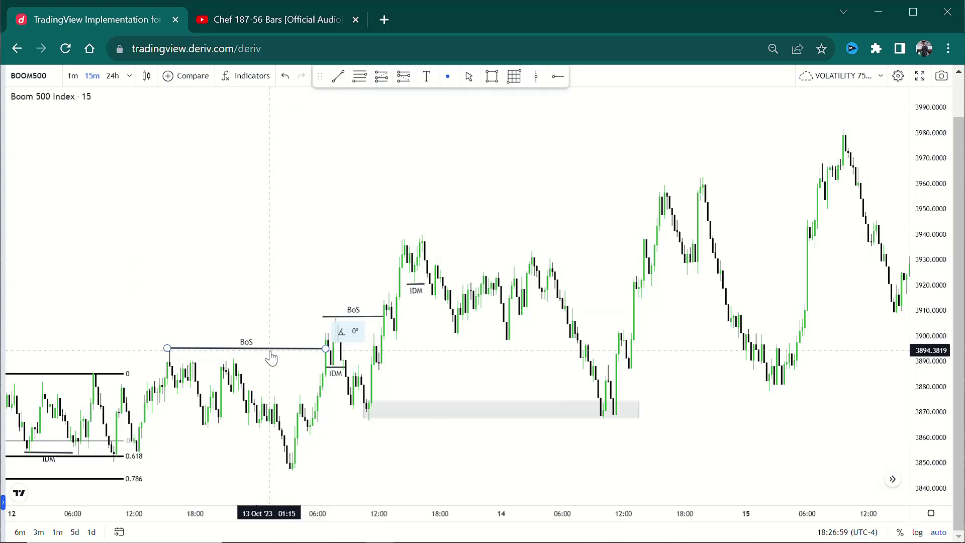
Copy the long BoS line to the swing high at about 3940, spanning 13 Oct 15:45 to 14 Oct 15:15.
drag(272, 358, 657, 234)
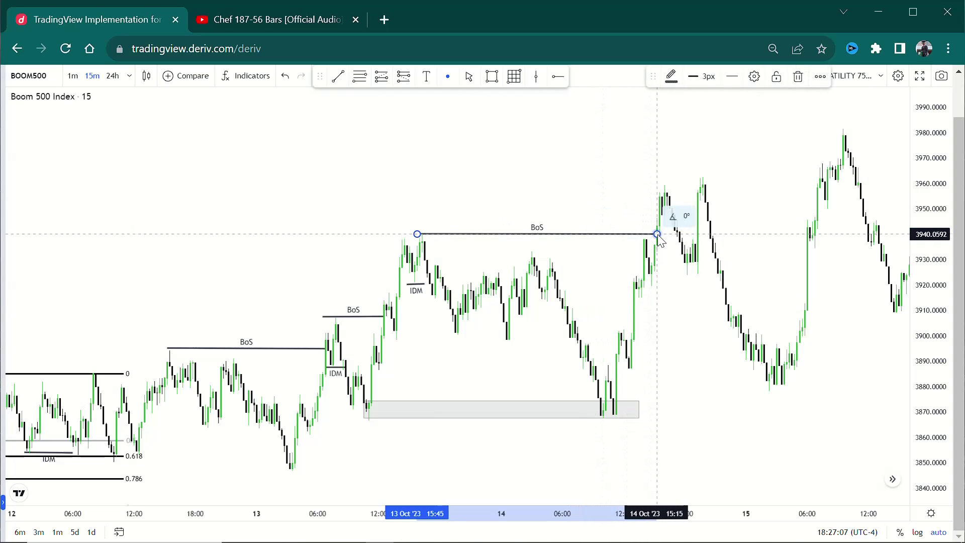
click(615, 209)
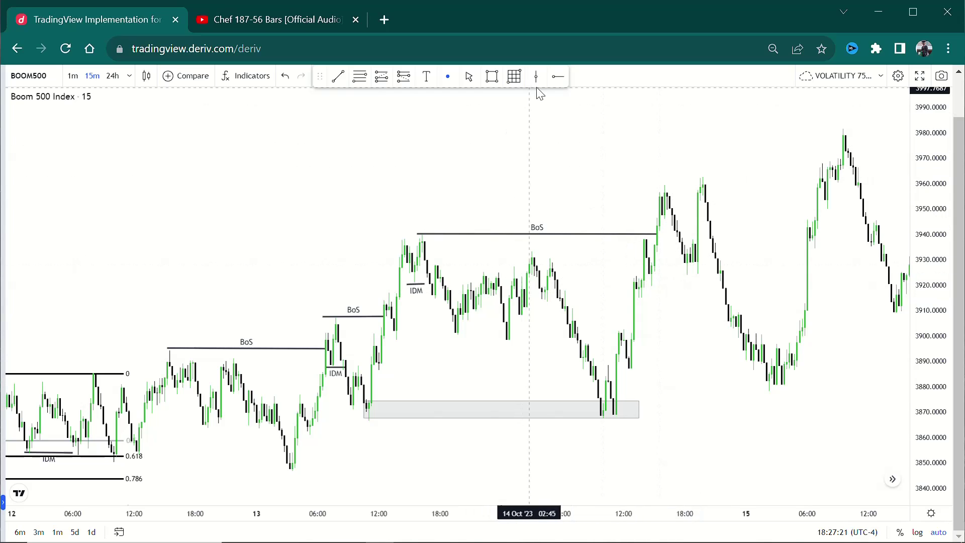
Copy the IDM line to the 14 Oct pullback low at about 3920, spanning about 14:30 to 16:15.
click(339, 78)
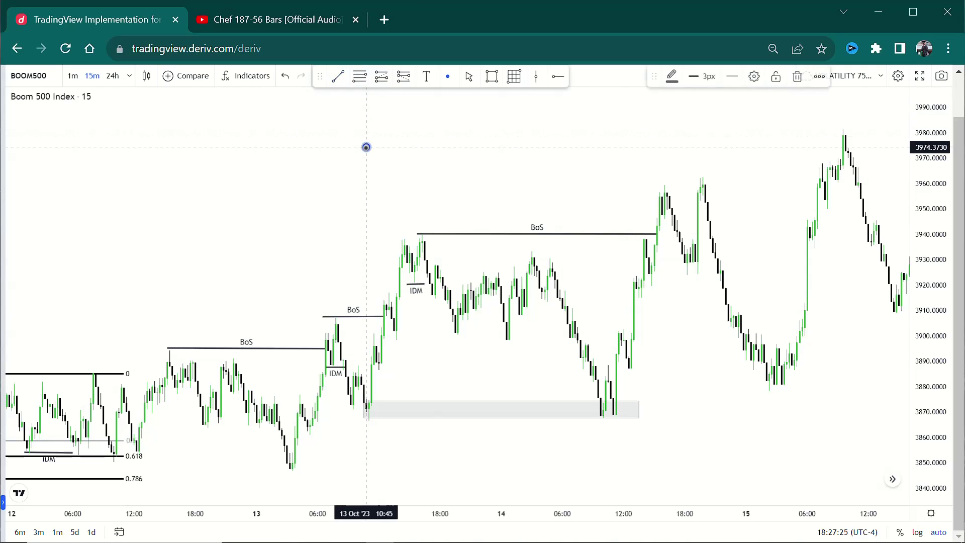
key(Escape)
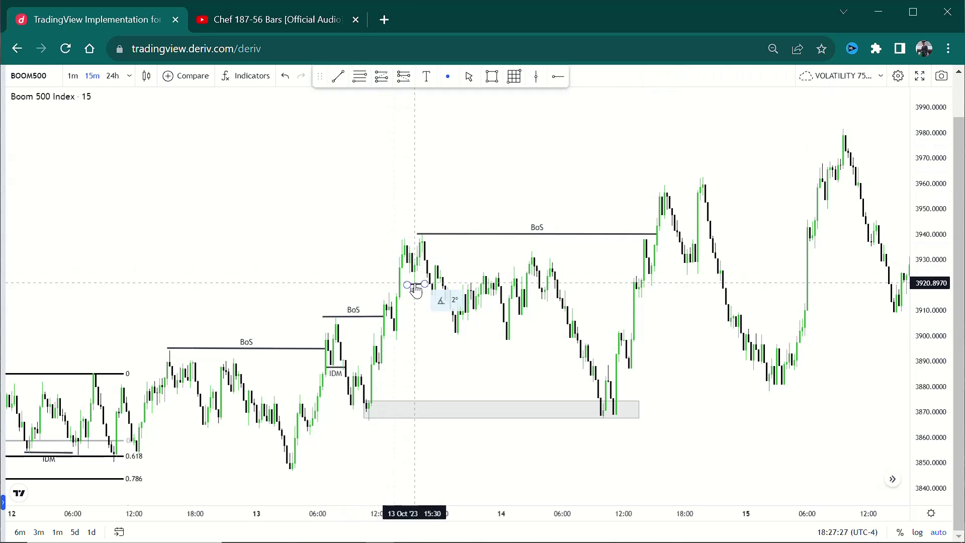
mouse_move(413, 284)
mouse_down()
mouse_move(691, 313)
mouse_move(665, 290)
mouse_up()
click(674, 323)
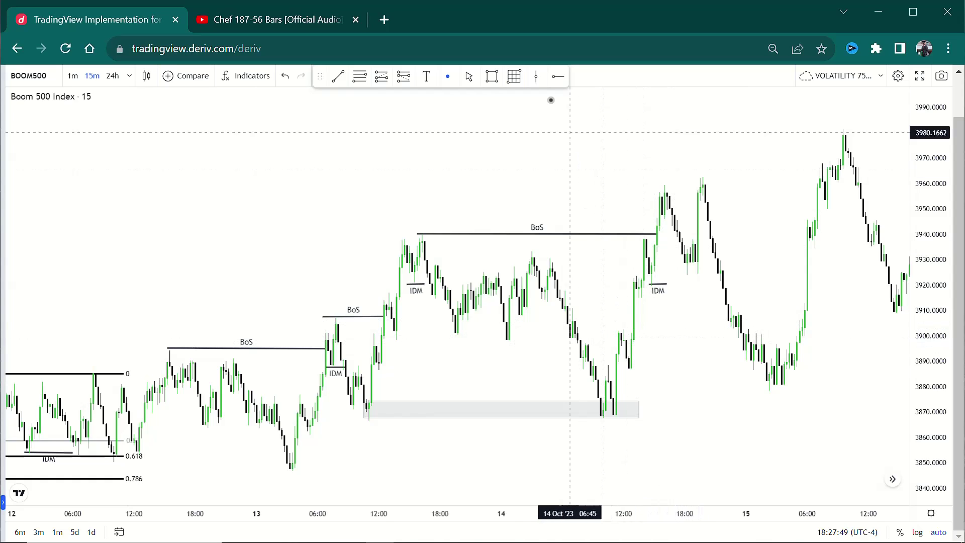
Draw a rectangle zone from about 3901 to 3888, spanning 14 Oct 12:15 to about 15 Oct 09:00.
click(492, 76)
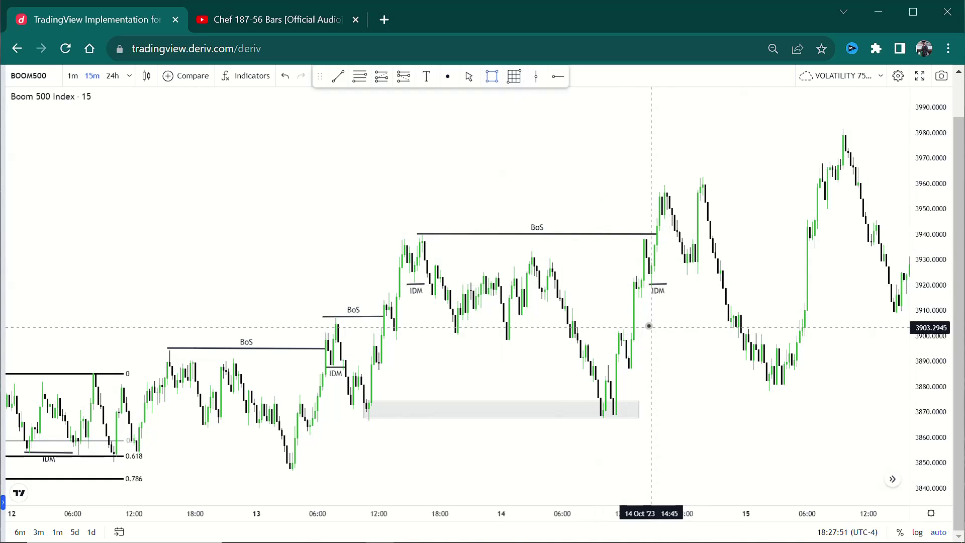
mouse_move(626, 333)
mouse_down()
mouse_move(648, 370)
mouse_move(699, 352)
mouse_move(838, 355)
mouse_up()
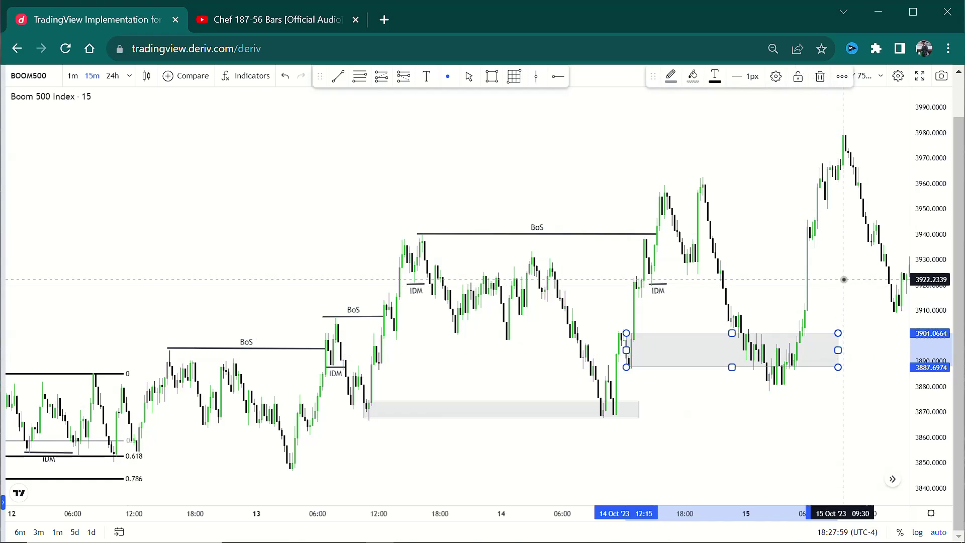
click(841, 278)
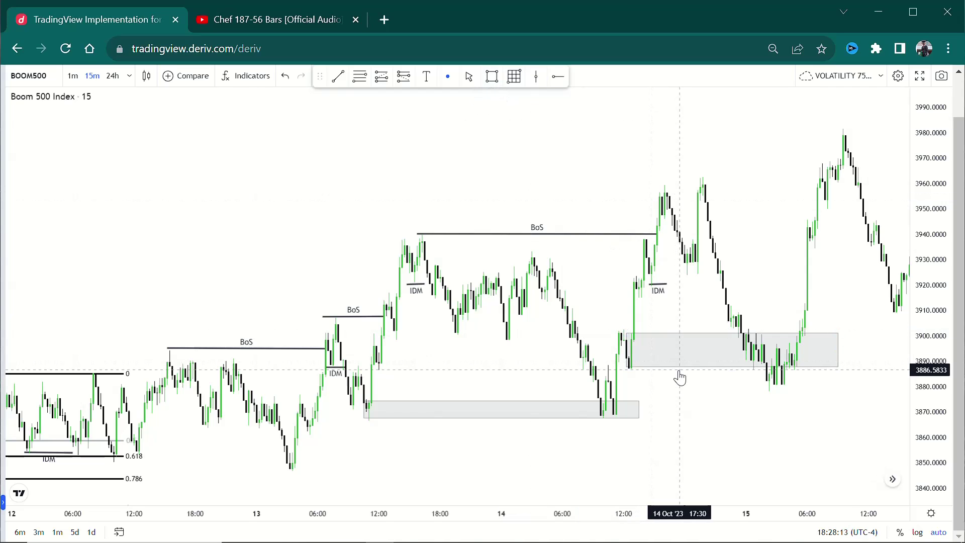
Shorten the lower zone between about 3874 and 3867 so it ends at about 14 Oct 09:30.
click(639, 411)
drag(639, 411, 598, 413)
click(690, 407)
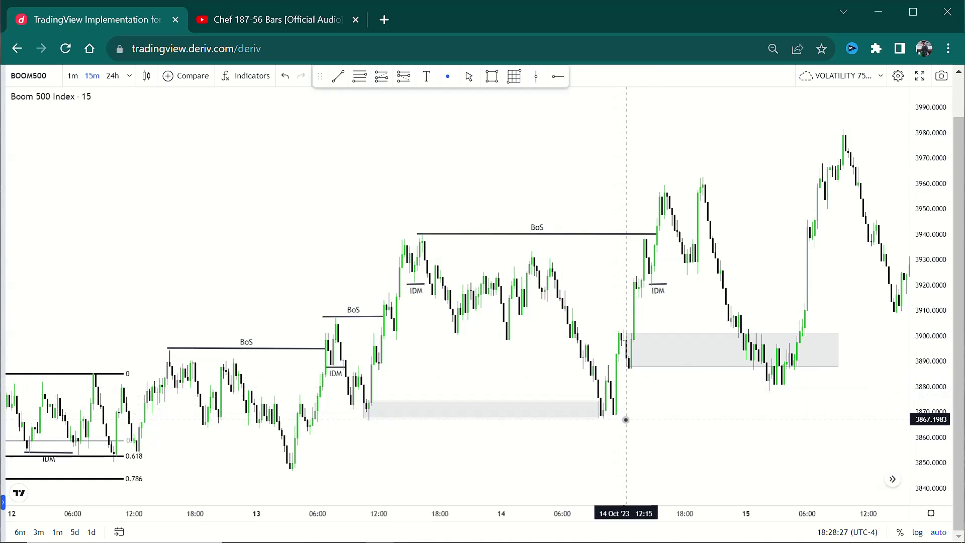
Delete the rectangle zone between about 3901 and 3888 that starts at 14 Oct 12:15.
click(660, 367)
key(Delete)
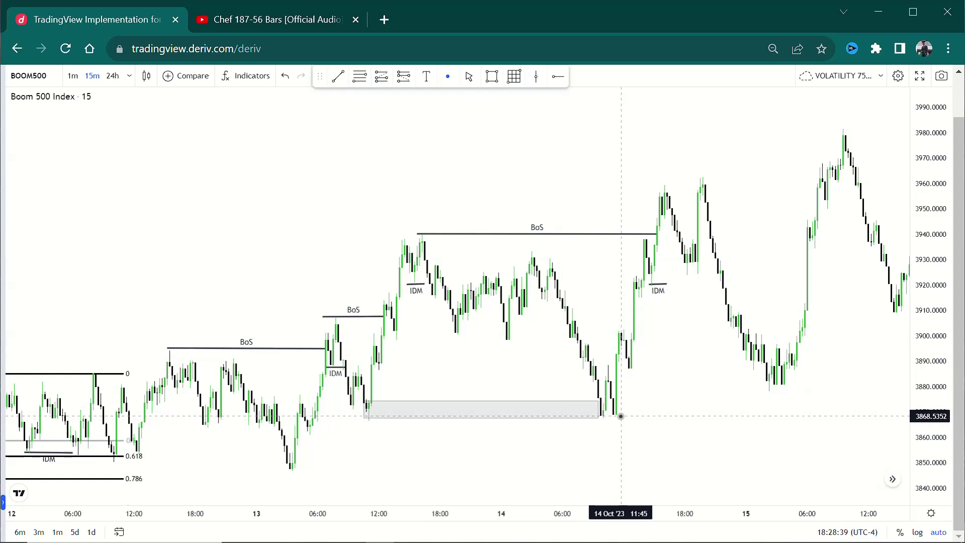
Try a rectangle zone from about 3893 to 3869, spanning 14 Oct 10:45 to 15 Oct 14:45, and remove it.
click(492, 76)
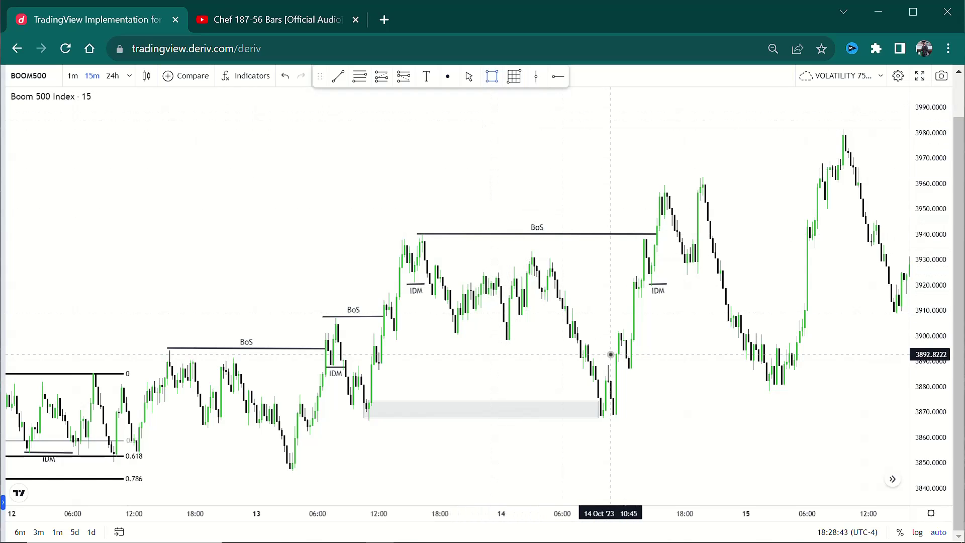
mouse_move(610, 354)
mouse_down()
mouse_move(634, 383)
mouse_move(750, 424)
mouse_move(922, 413)
mouse_move(895, 414)
mouse_up()
click(871, 324)
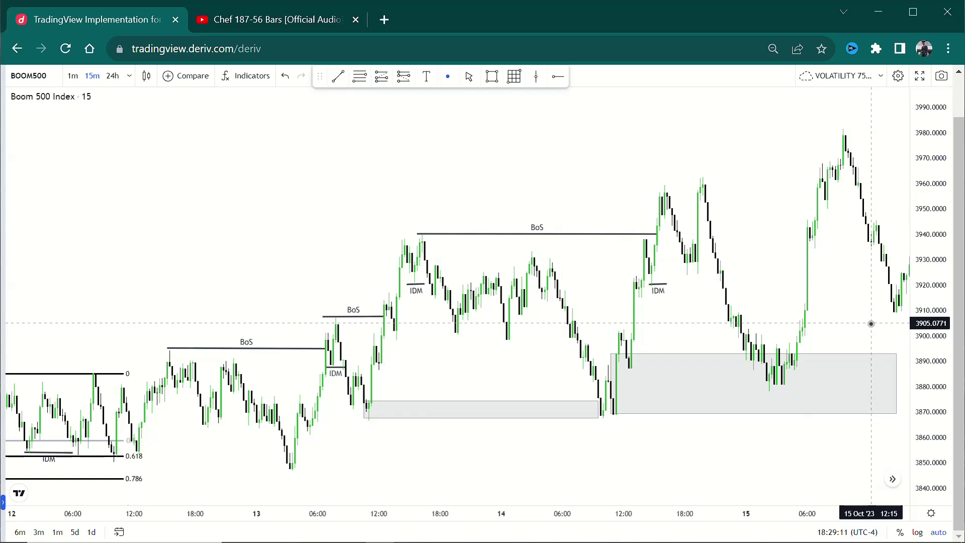
click(855, 356)
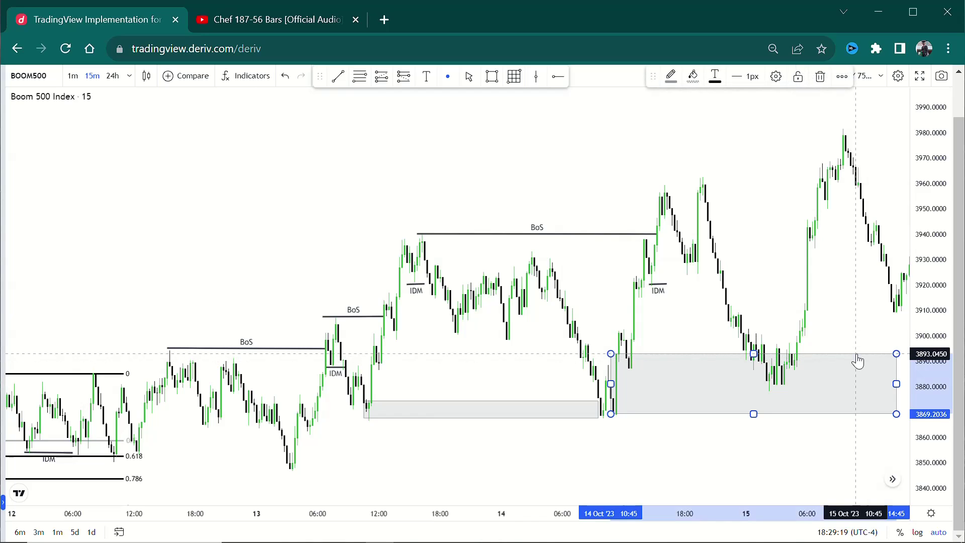
key(Delete)
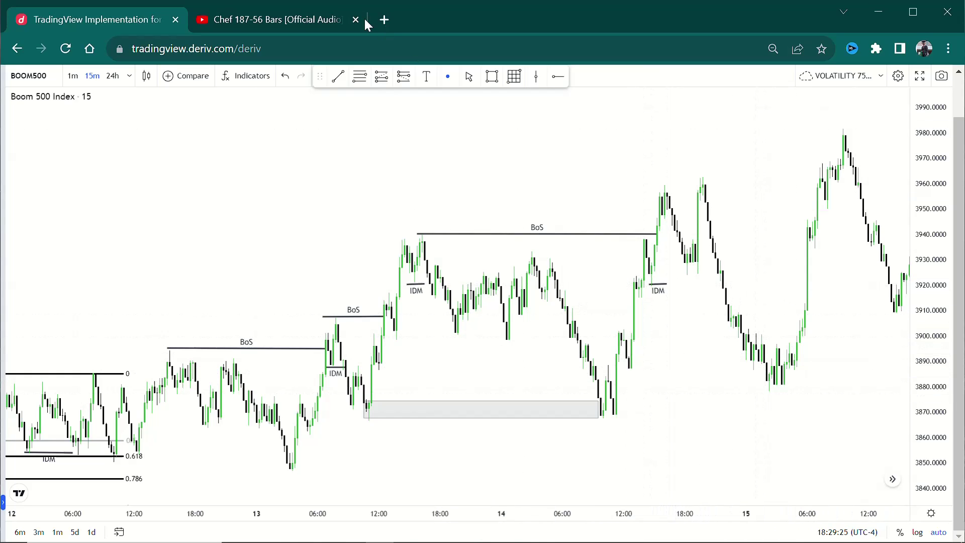
Try a Fibonacci retracement from the 14 Oct low at about 3868 to the high at about 3963, and remove it.
click(363, 77)
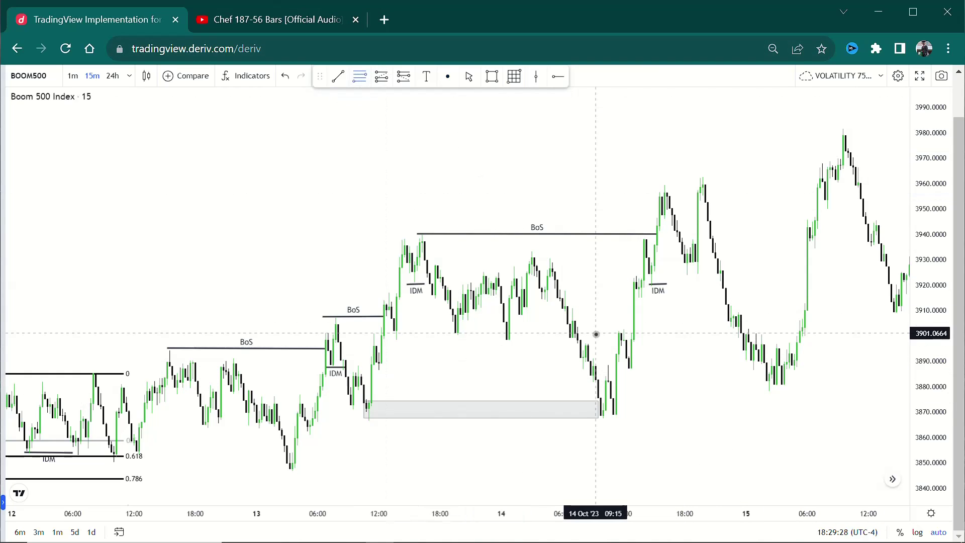
click(595, 418)
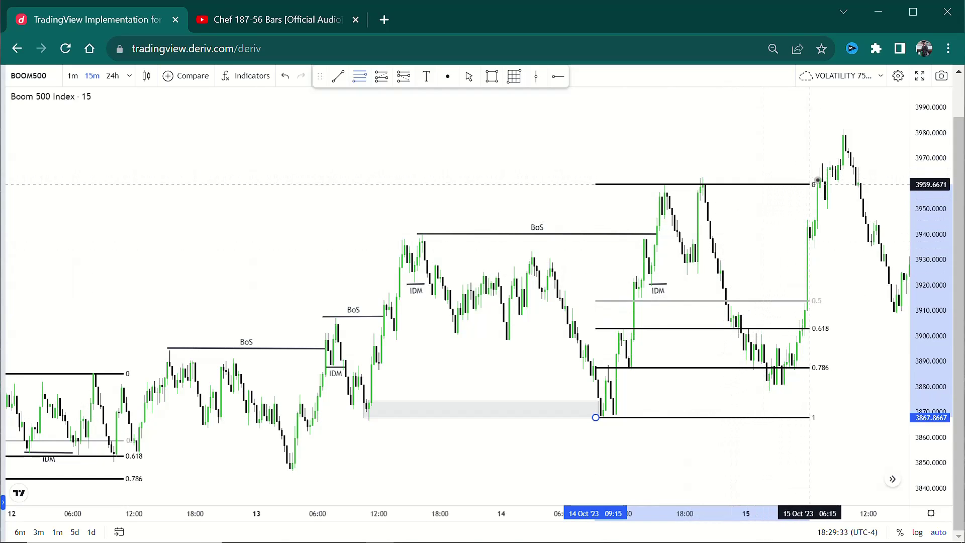
click(844, 177)
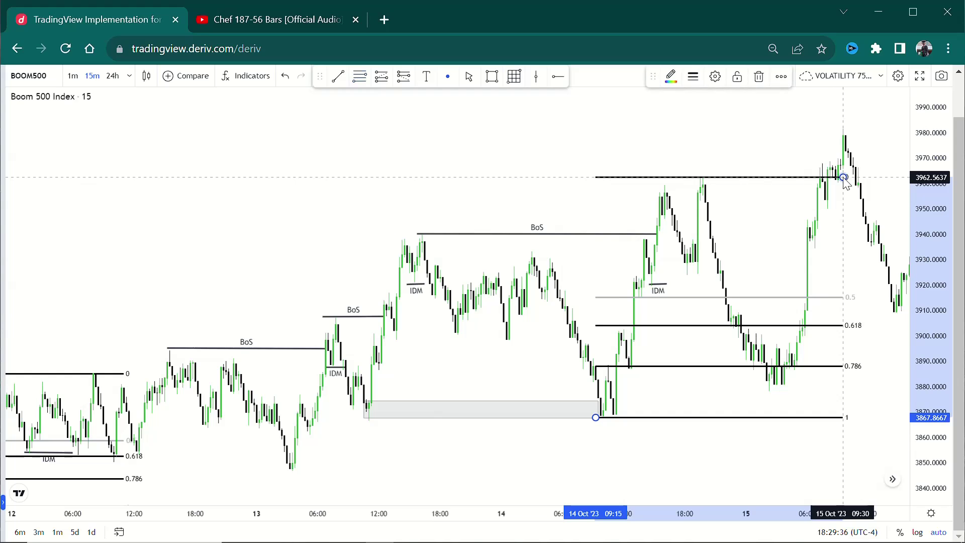
click(725, 441)
drag(747, 448, 701, 449)
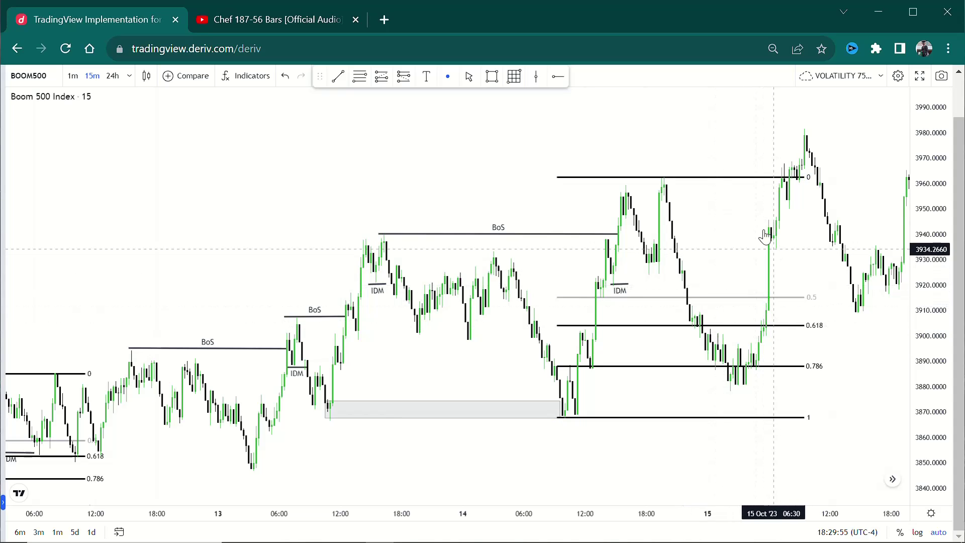
click(749, 177)
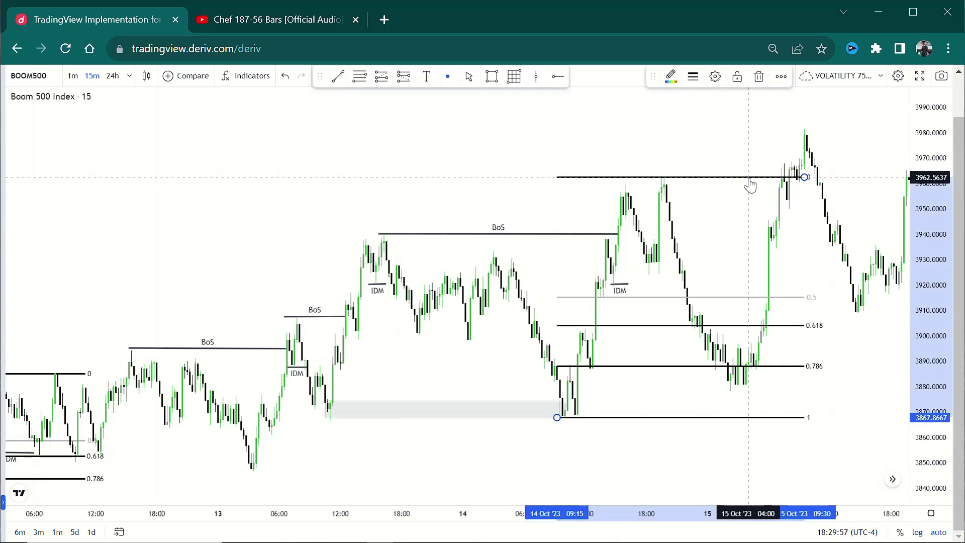
key(Delete)
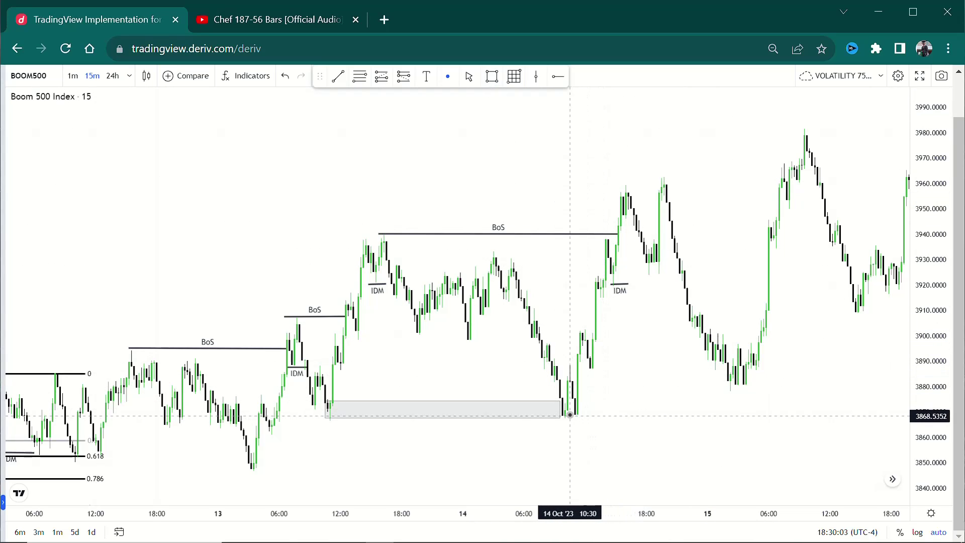
Draw a rectangle zone from about 3869 to 3893, spanning 14 Oct 10:30 to 15 Oct 16:00.
drag(578, 397, 534, 385)
click(490, 75)
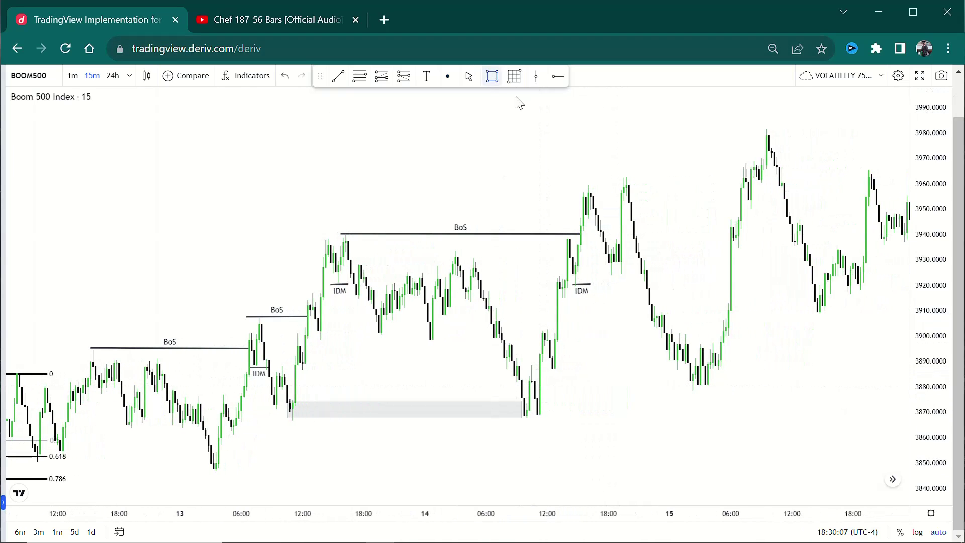
click(533, 415)
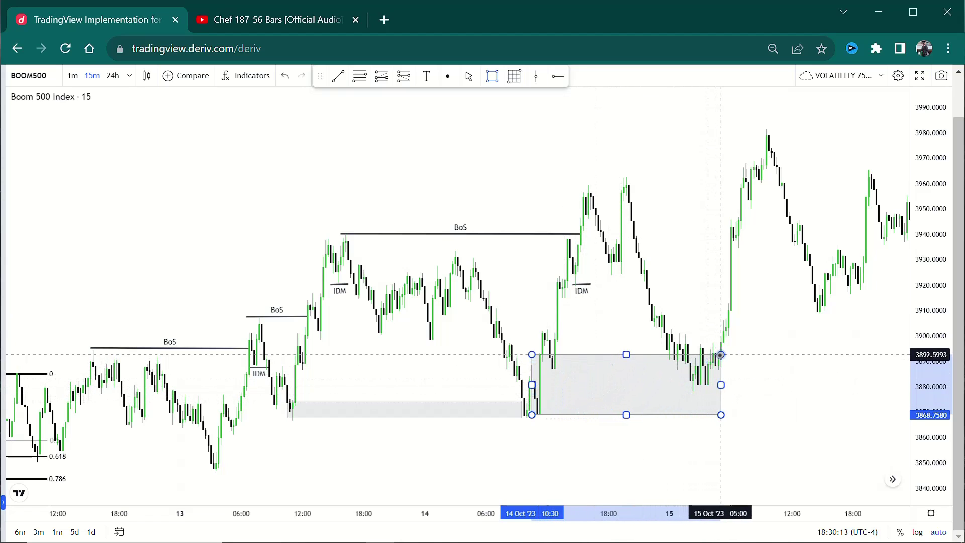
click(723, 352)
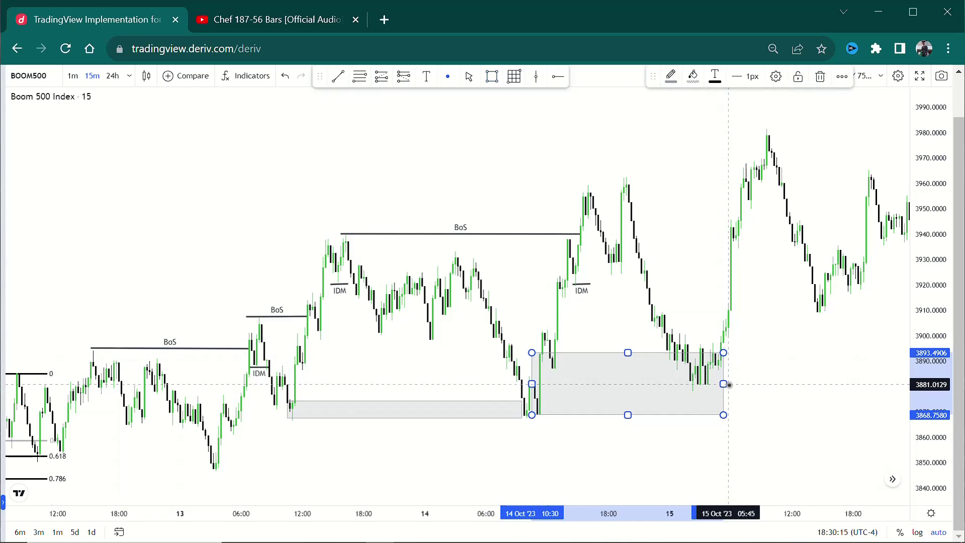
drag(723, 384, 832, 384)
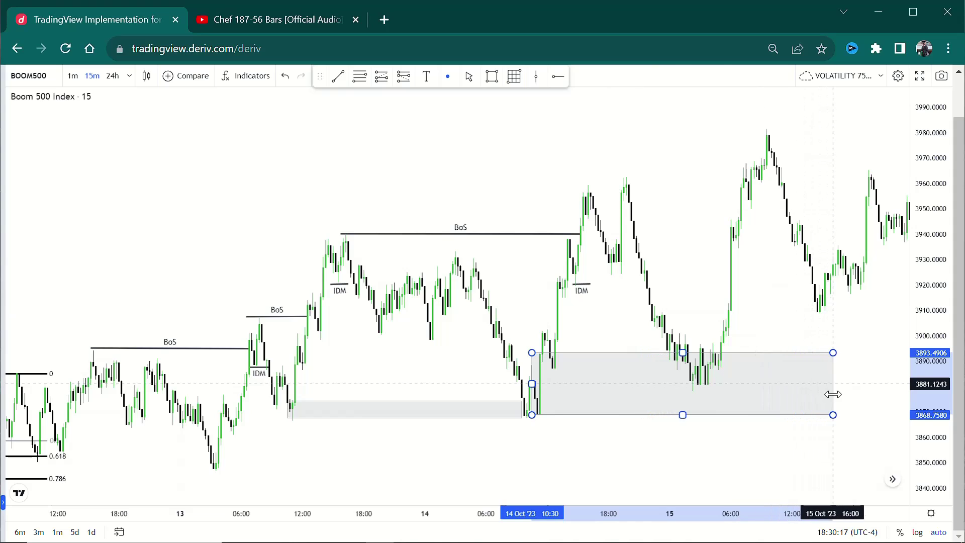
click(874, 347)
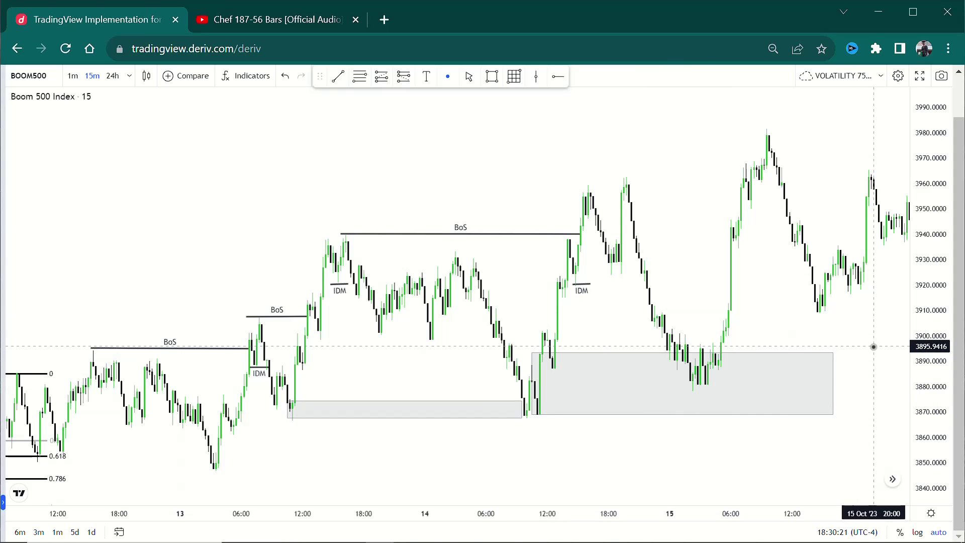
click(647, 353)
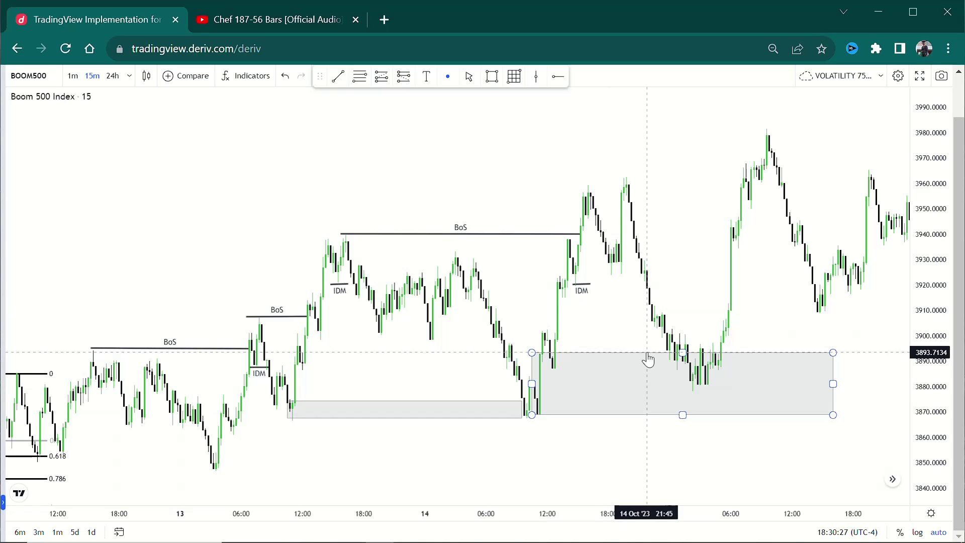
click(625, 332)
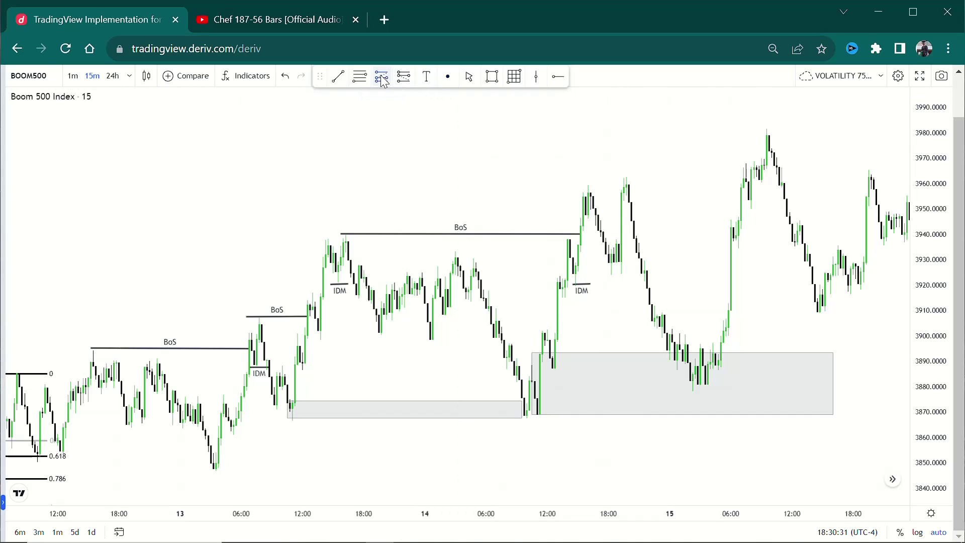
Test a Fibonacci retracement inside the new zone from about 3869 at 14 Oct 10:30 to about 3893 at 15 Oct 08:15, and remove it.
click(359, 78)
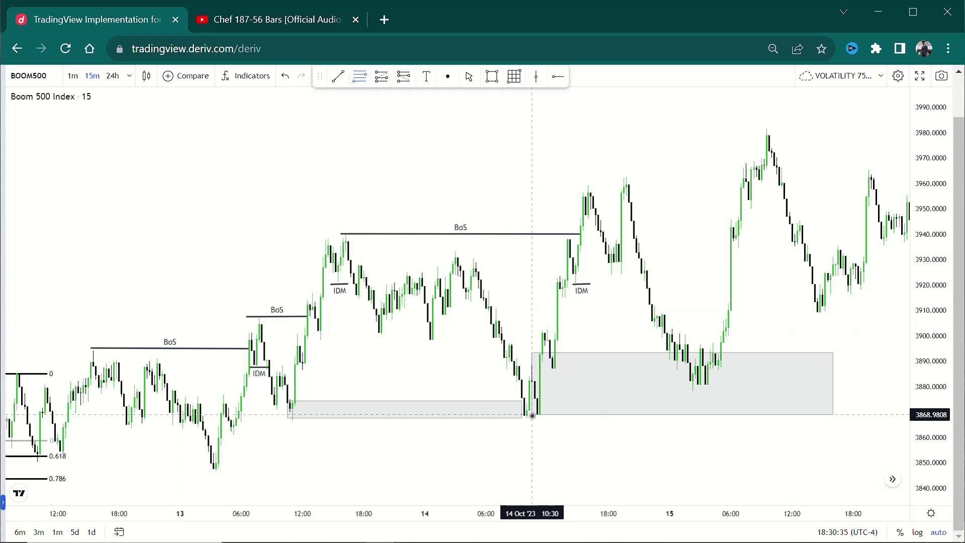
click(532, 415)
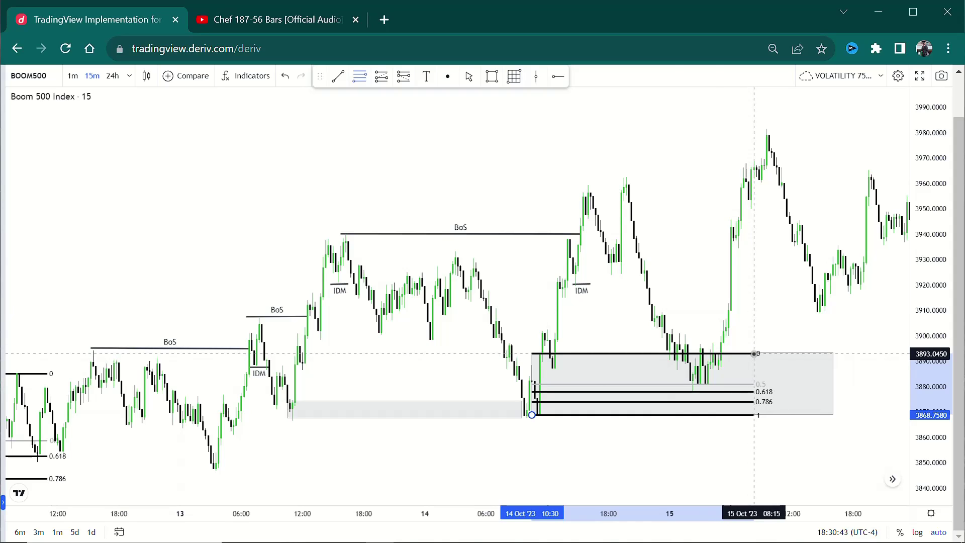
click(754, 354)
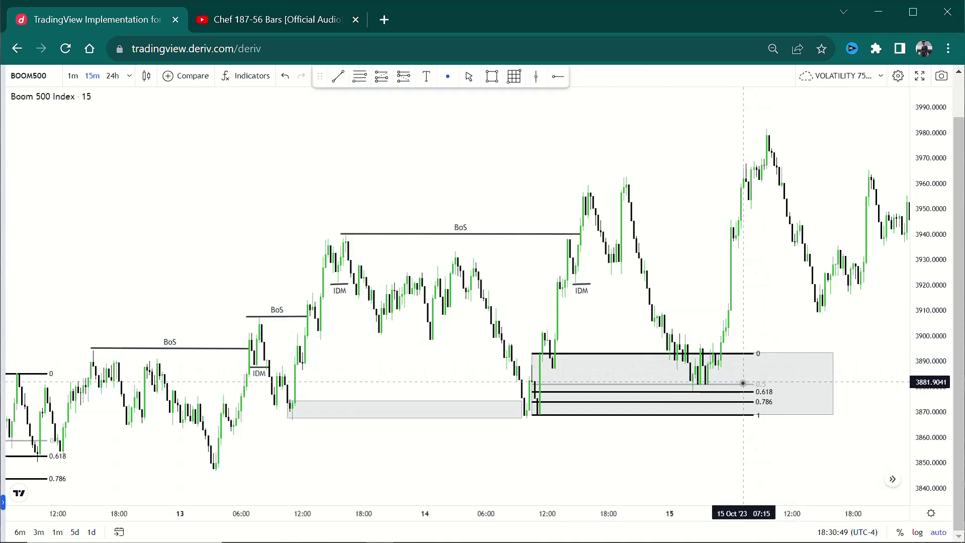
click(733, 389)
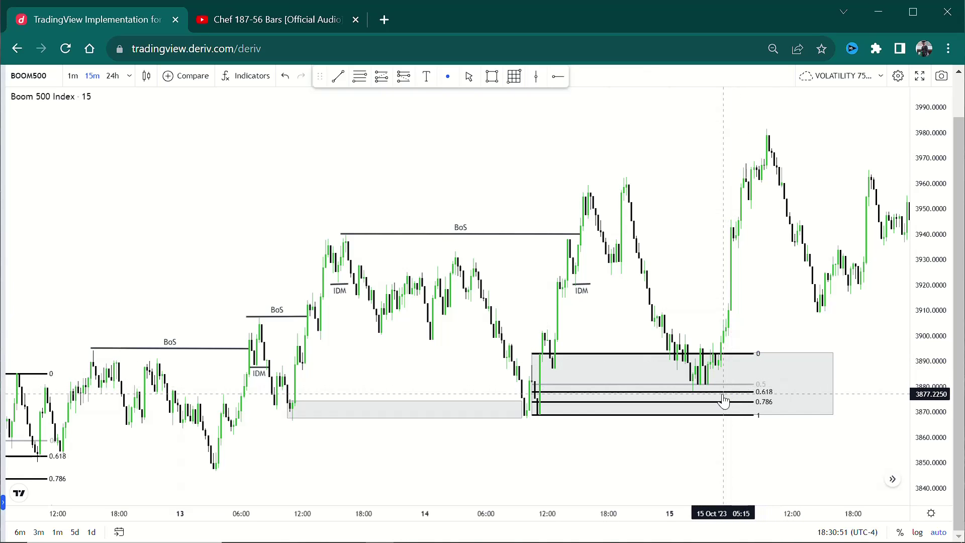
click(720, 436)
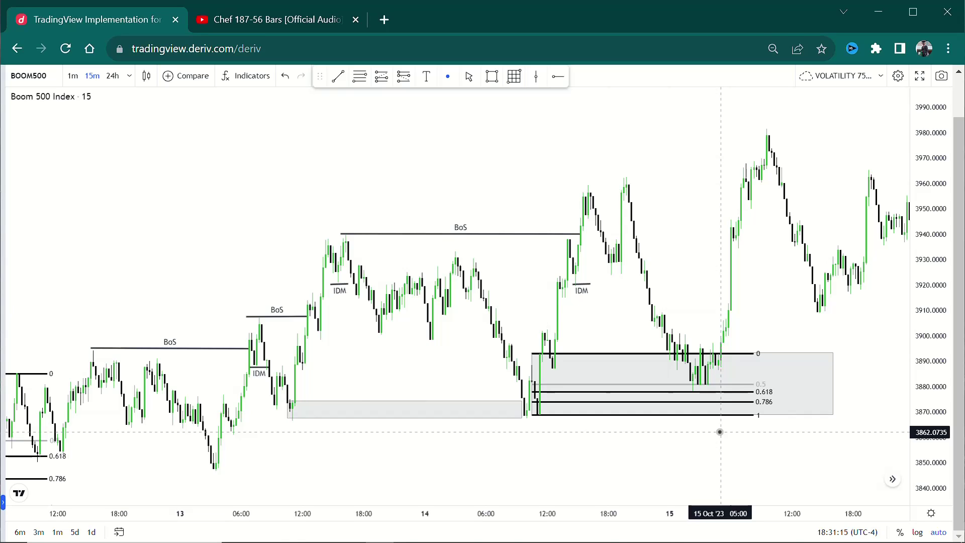
click(696, 400)
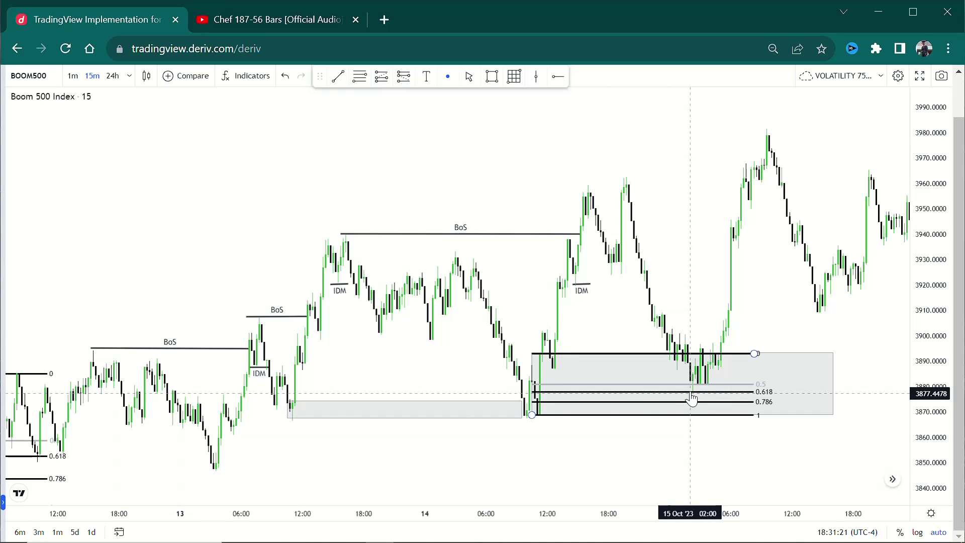
click(693, 386)
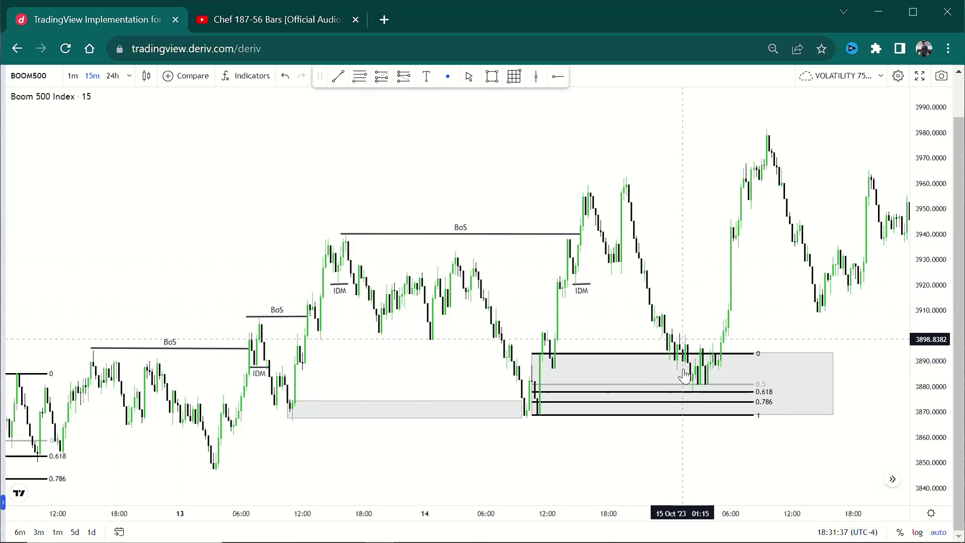
click(688, 397)
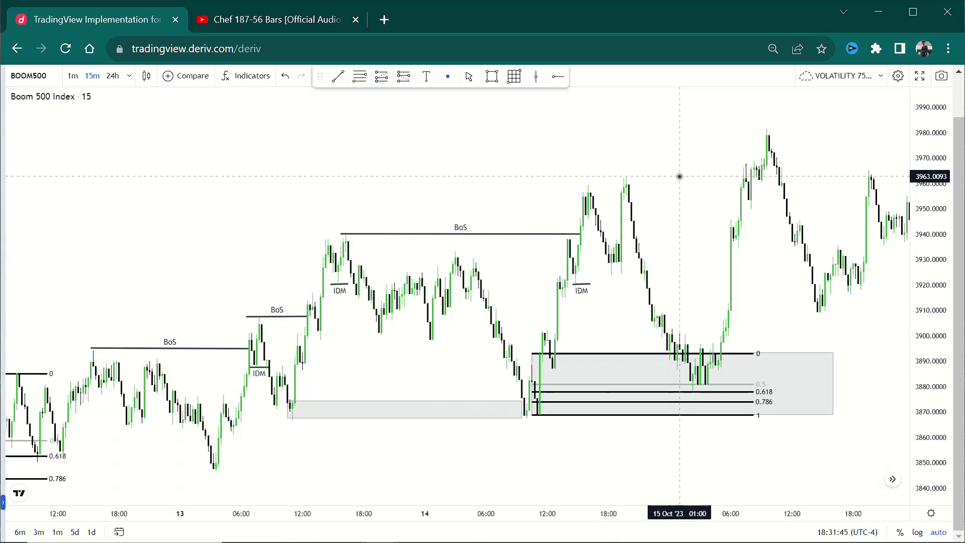
click(734, 356)
key(Delete)
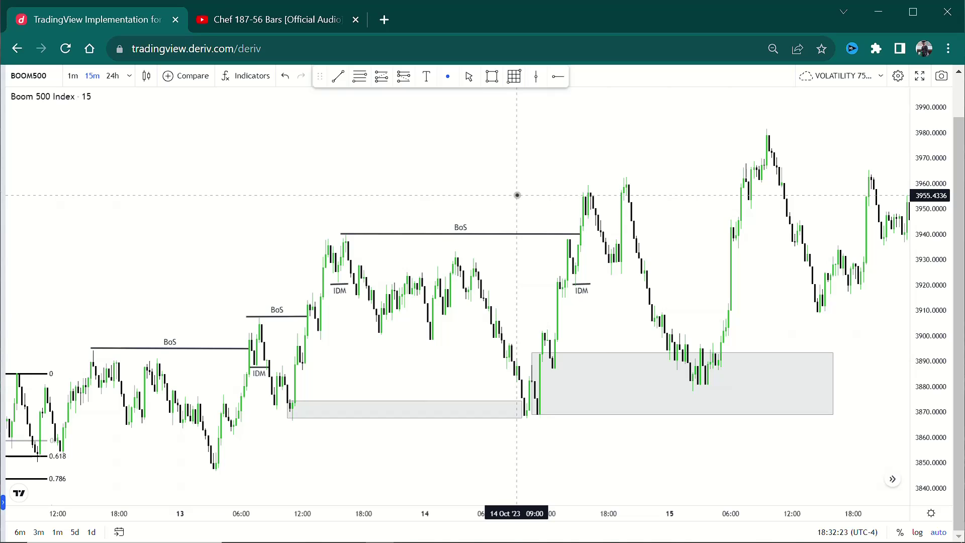
Extend the zone between about 3893 and 3869 so it ends at 16 Oct 18:15.
drag(449, 185, 180, 220)
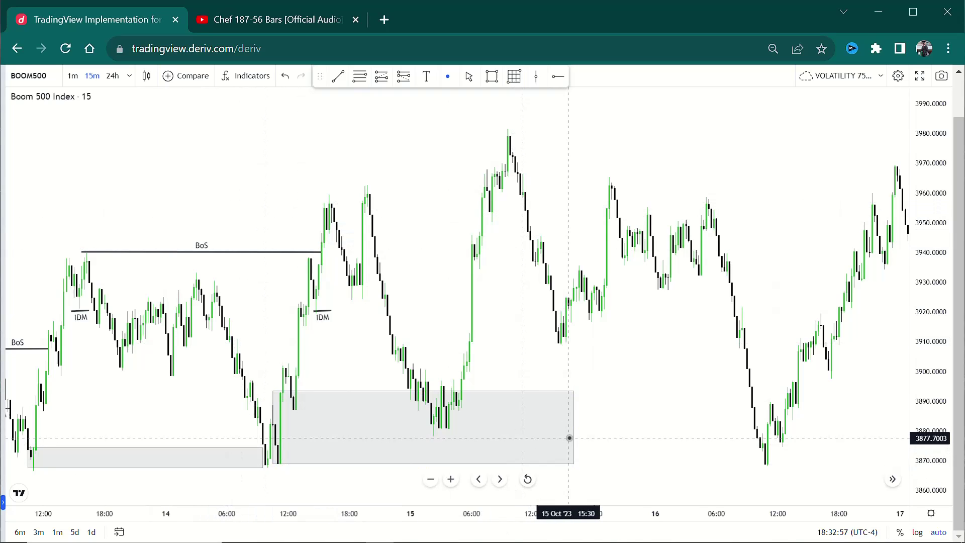
click(571, 429)
drag(573, 428, 838, 414)
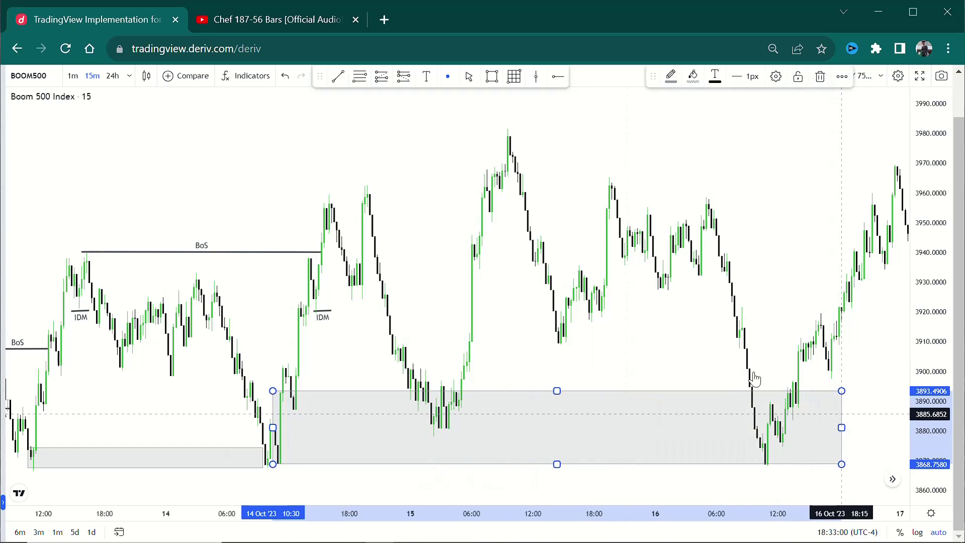
click(422, 212)
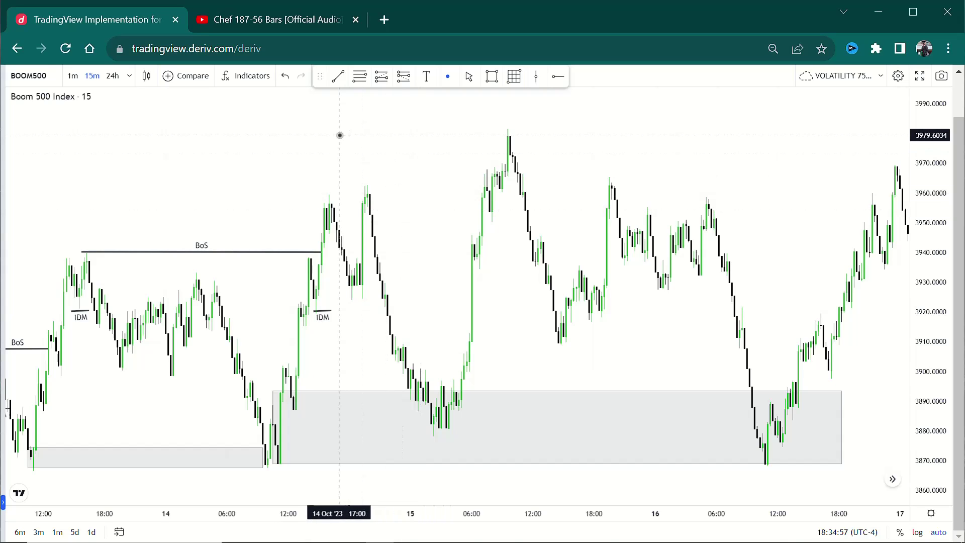
drag(352, 151, 422, 156)
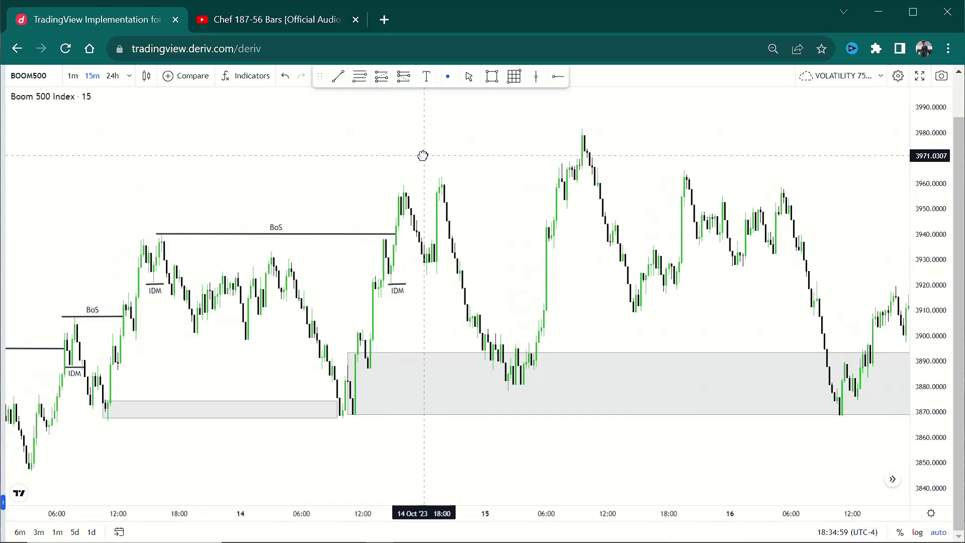